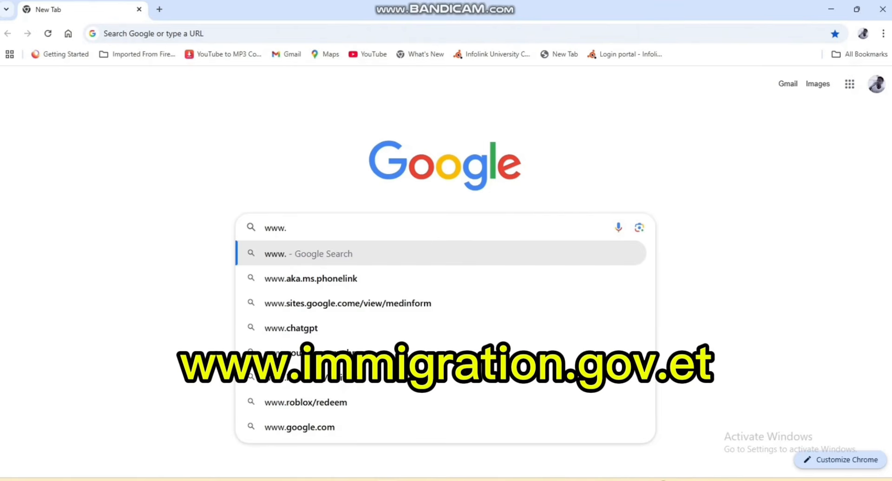
# Step: Go to immigration.gov.et in Chrome
pyautogui.write('immigration.')
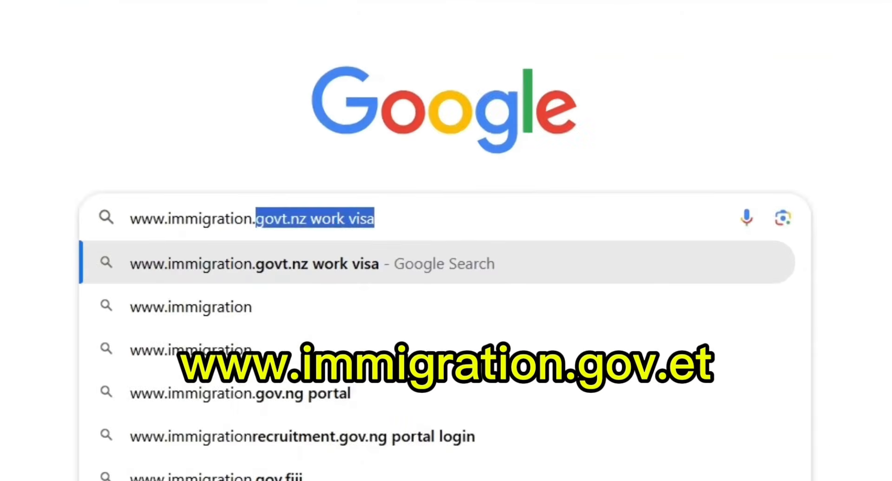
pyautogui.write('gov')
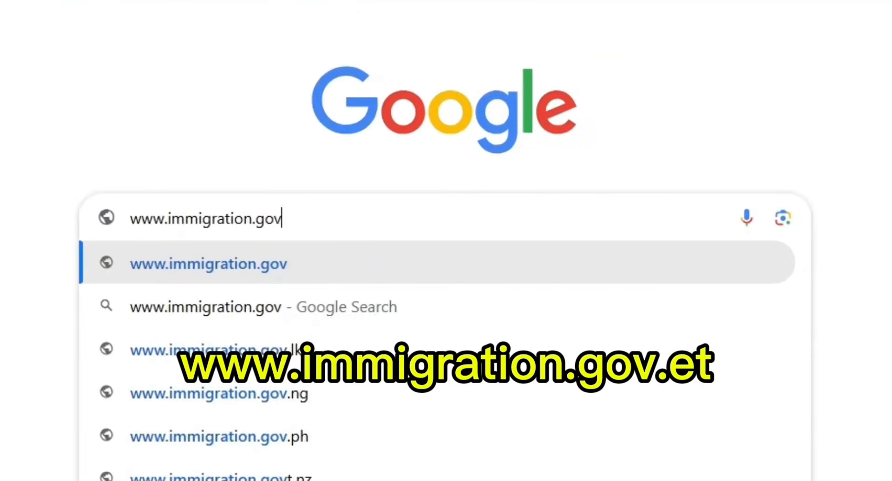
pyautogui.write('.et')
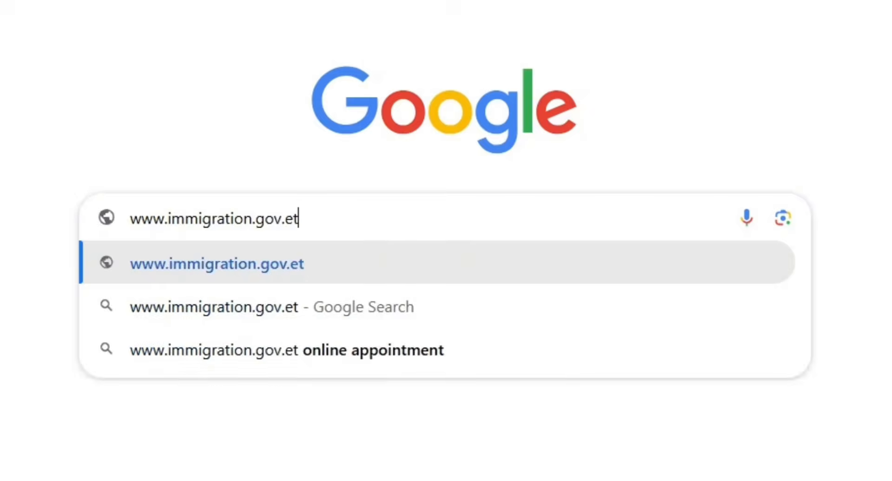
pyautogui.press('Return')
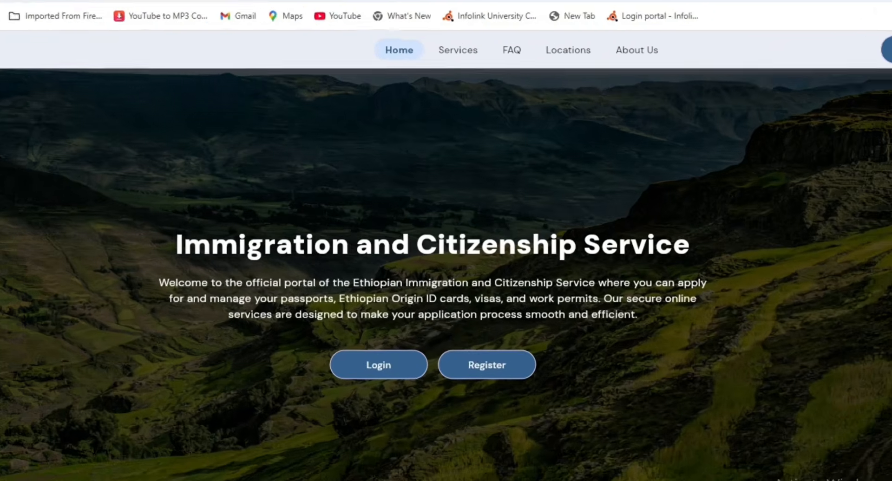
# Step: Open the portal's Services page to reach the Create Online Profile registration form
pyautogui.click(474, 60)
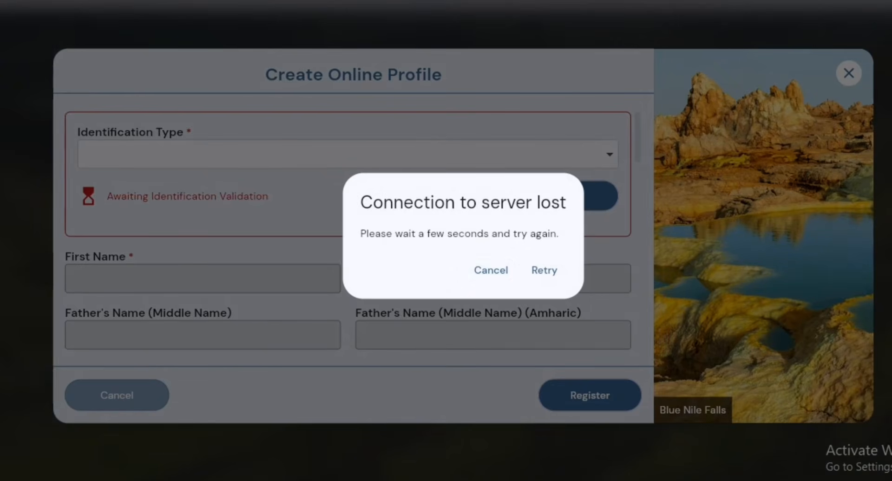
# Step: Look up the applicant's Resident Identification Number, retrying the lost server connection
pyautogui.click(544, 270)
pyautogui.click(348, 154)
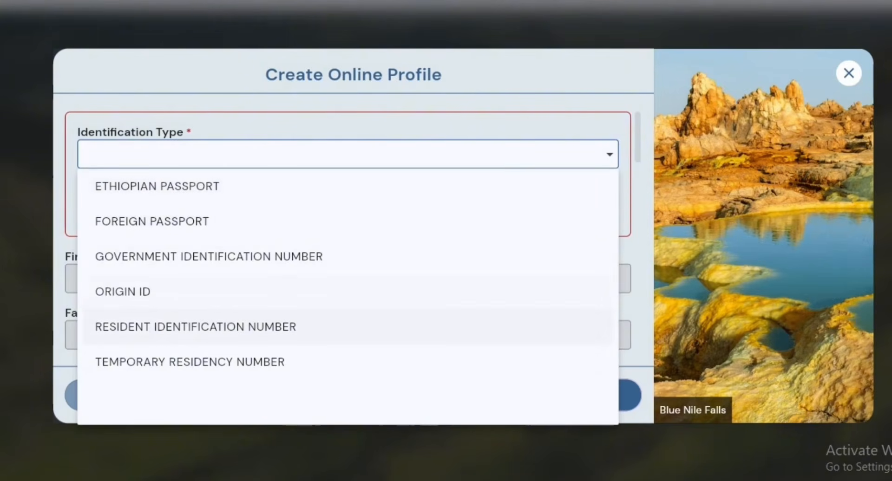
pyautogui.click(195, 327)
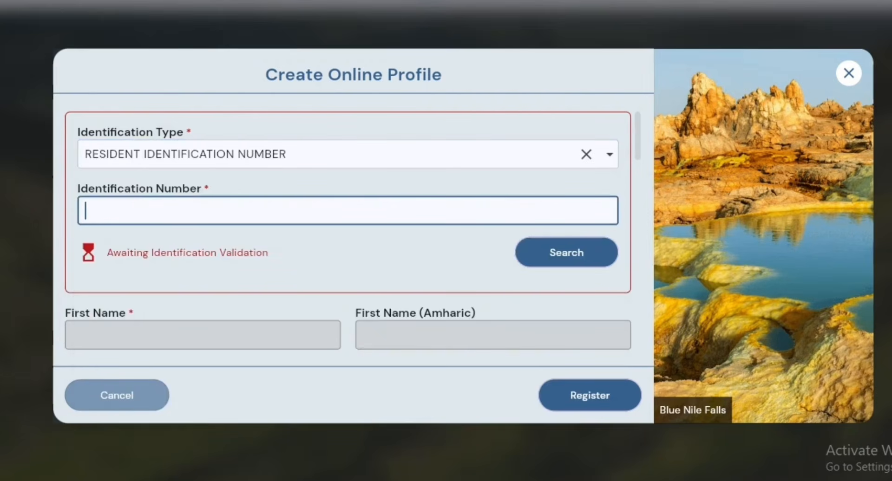
pyautogui.hotkey('ctrl', 'v')
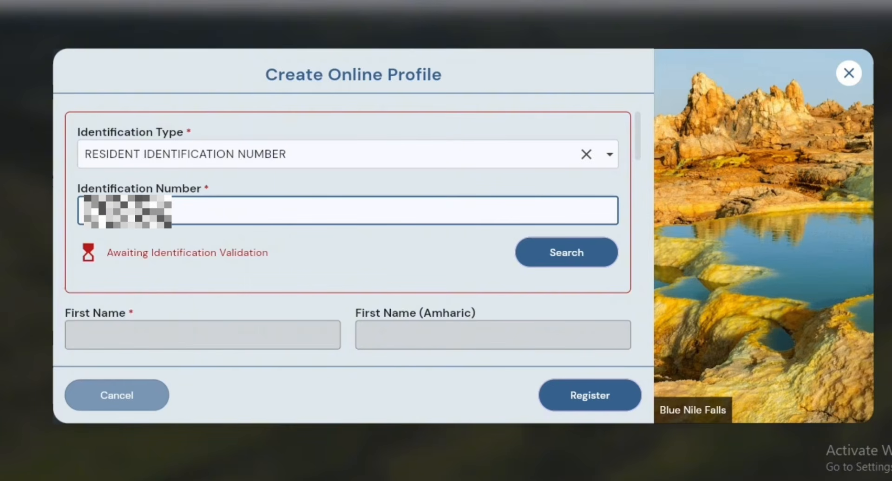
pyautogui.press('Tab')
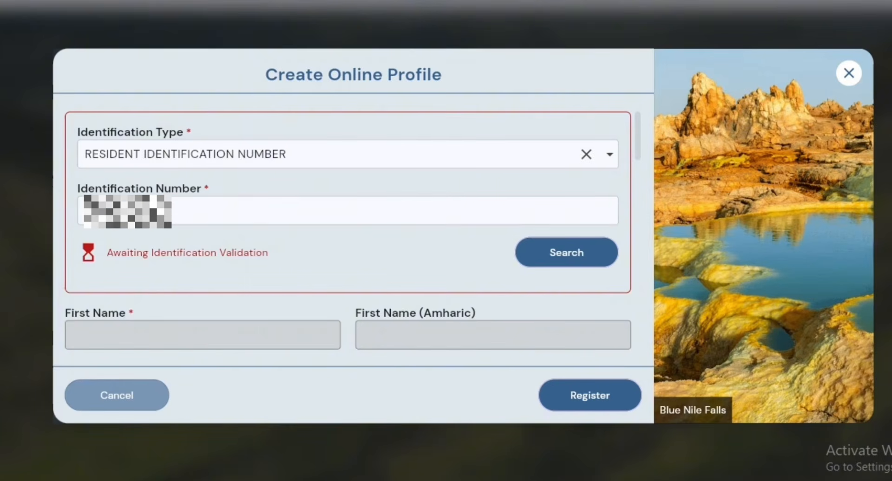
pyautogui.click(348, 210)
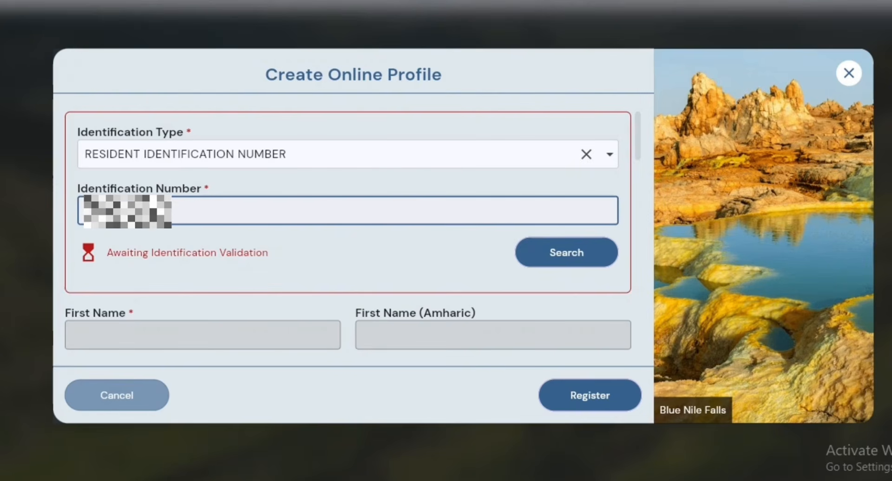
pyautogui.click(566, 252)
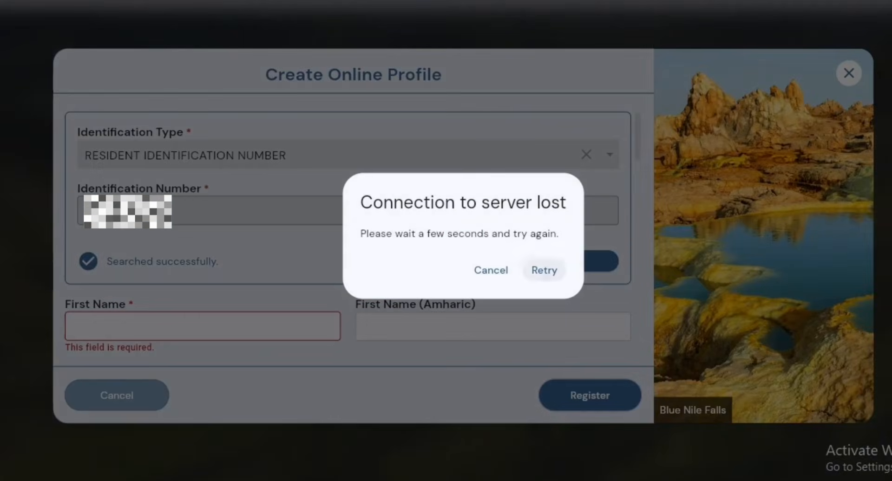
pyautogui.click(544, 270)
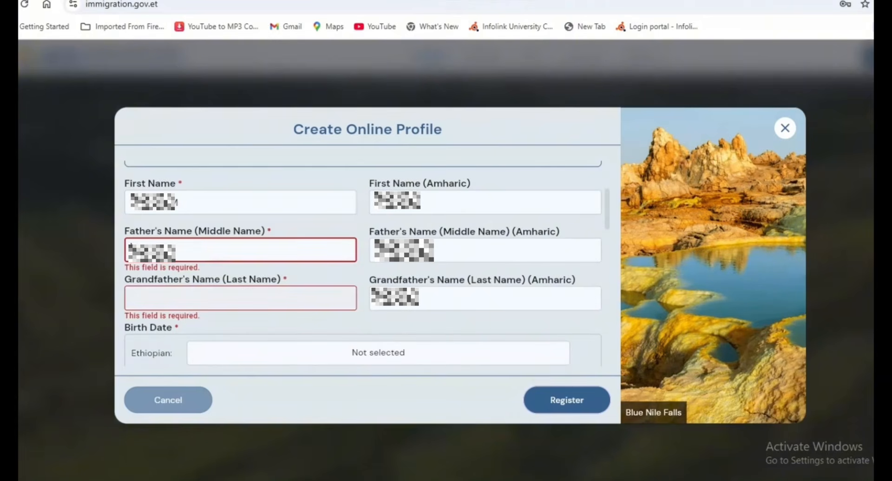
# Step: Fill in the father's and grandfather's names and check each Amharic name field
pyautogui.write('A')
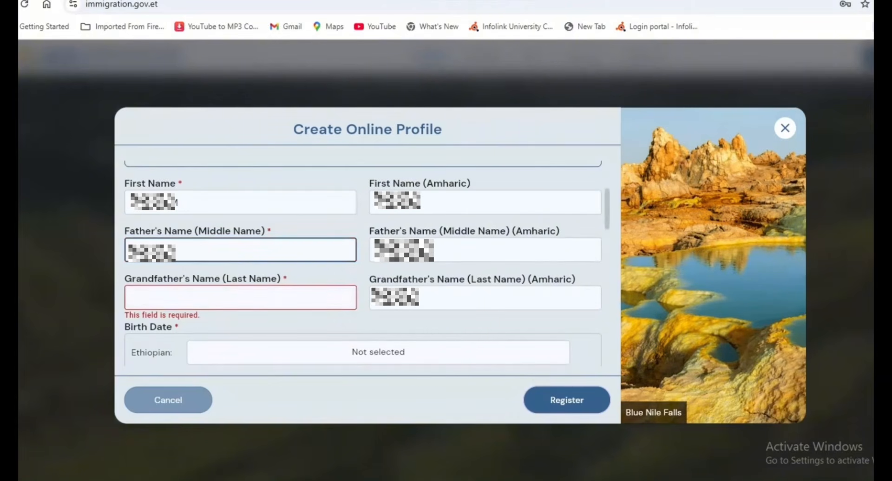
pyautogui.click(240, 298)
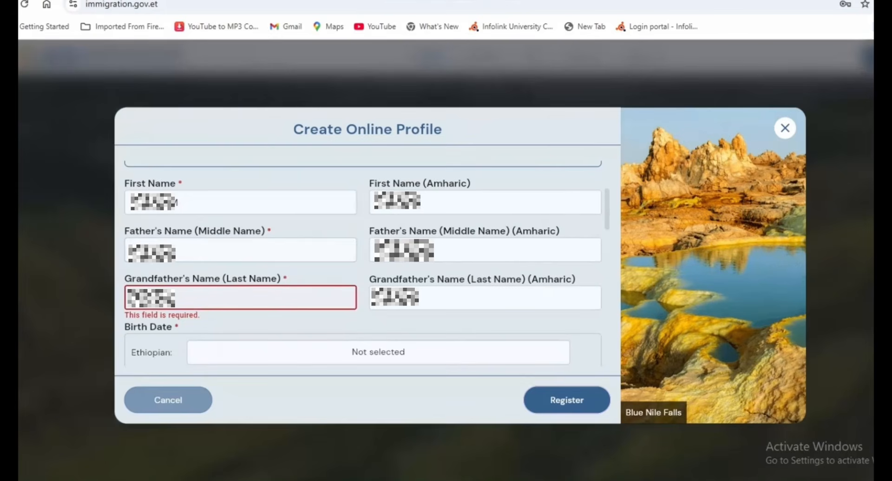
pyautogui.write('A')
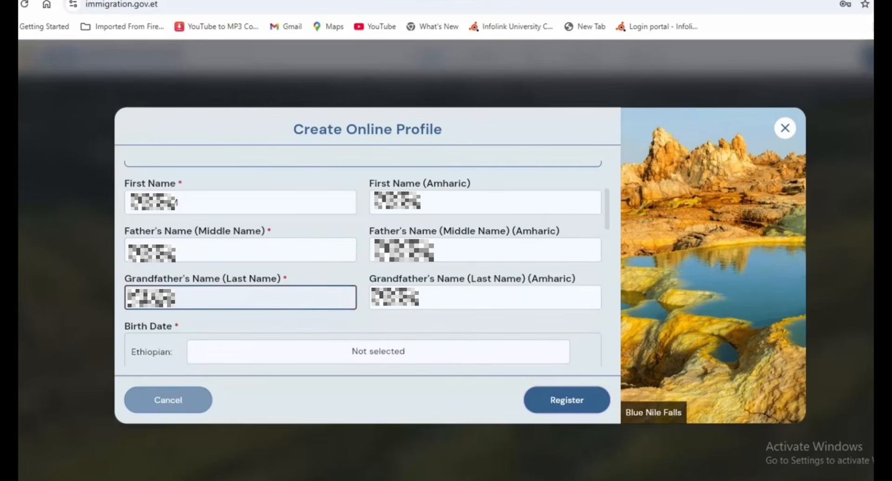
pyautogui.click(485, 202)
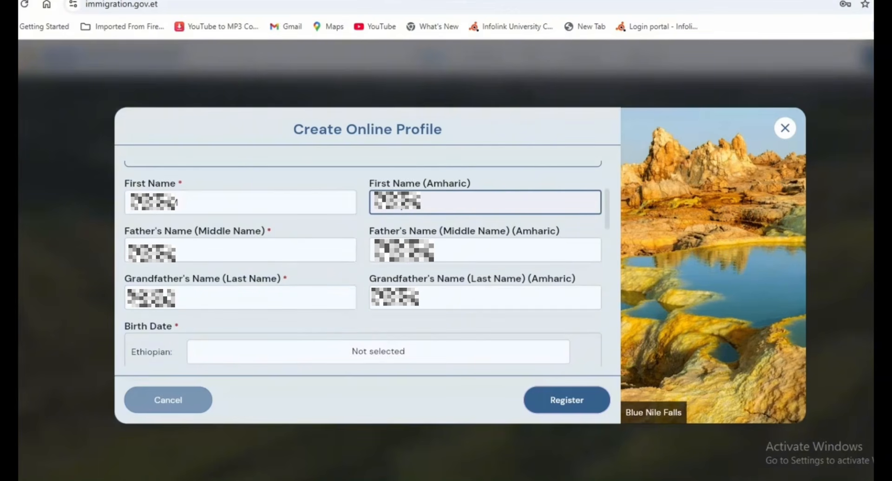
pyautogui.click(485, 250)
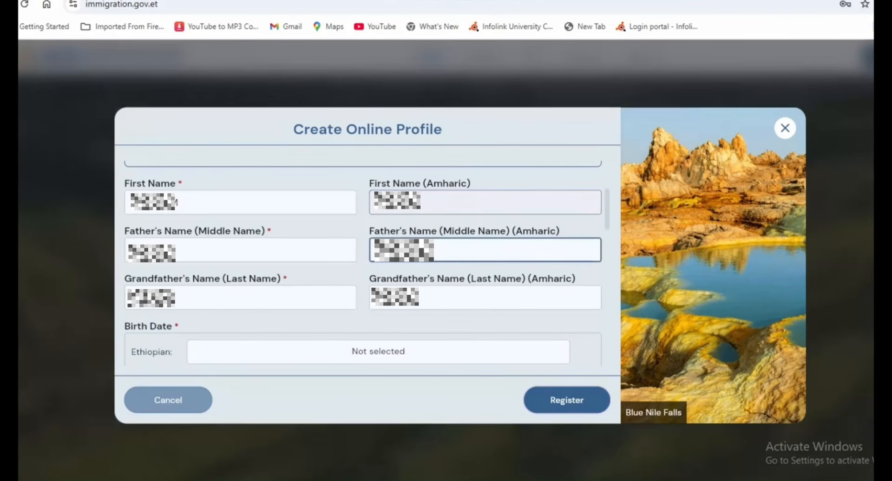
pyautogui.click(485, 298)
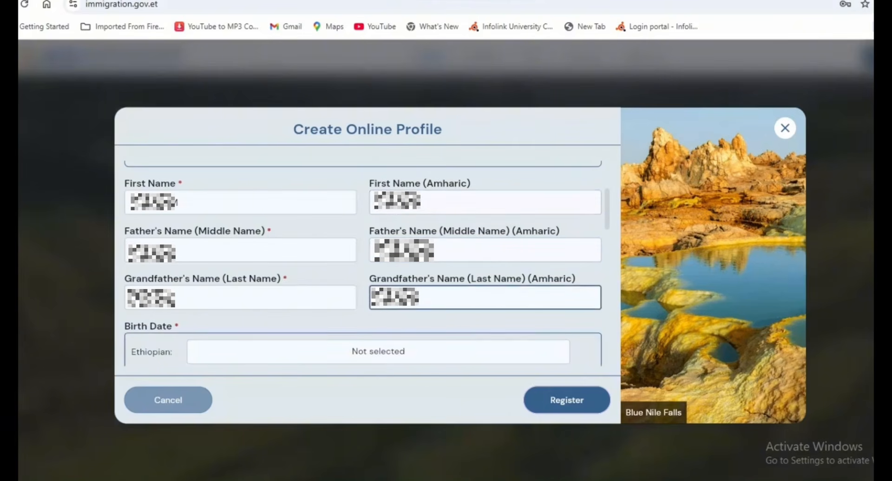
pyautogui.click(378, 352)
pyautogui.scroll(-3, 580, 270)
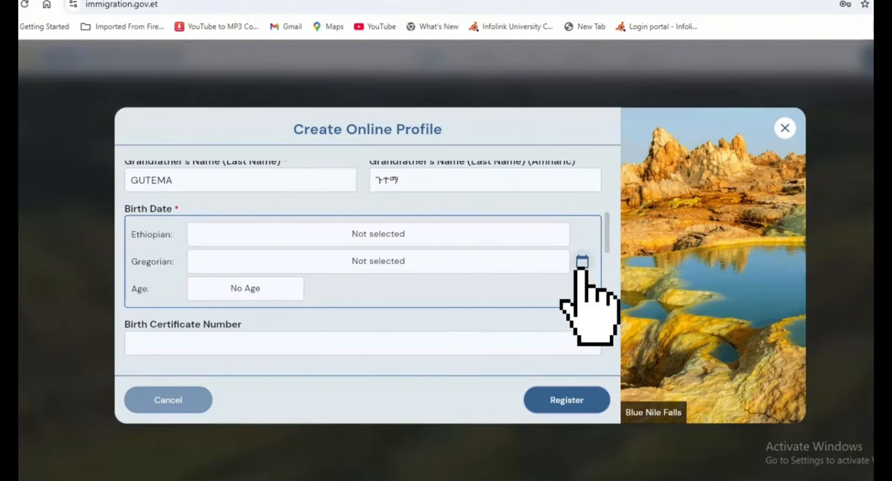
pyautogui.click(581, 261)
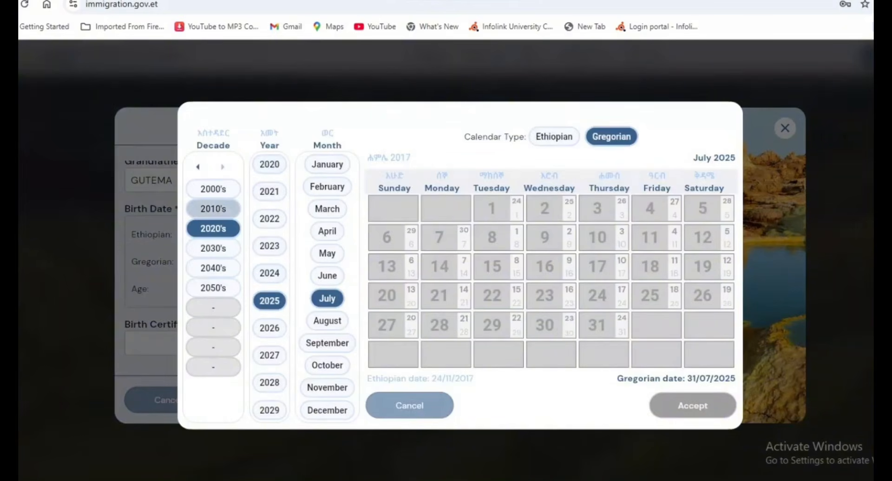
pyautogui.click(214, 208)
pyautogui.click(213, 189)
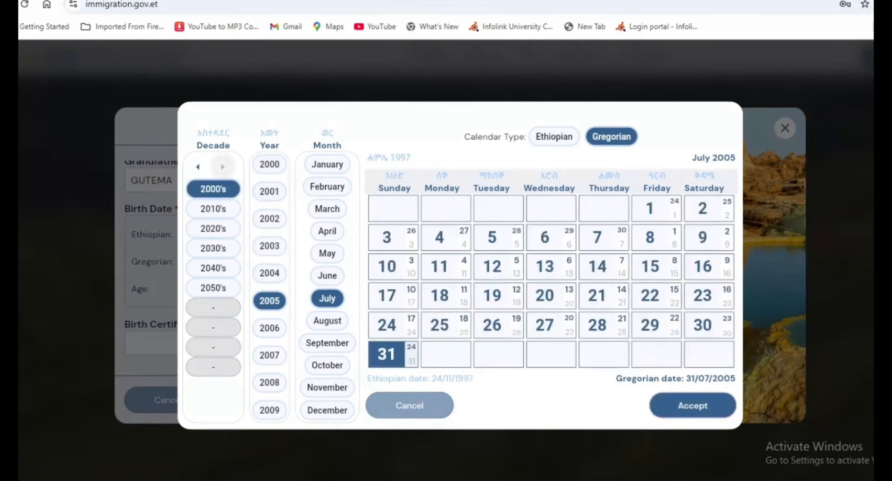
pyautogui.click(198, 167)
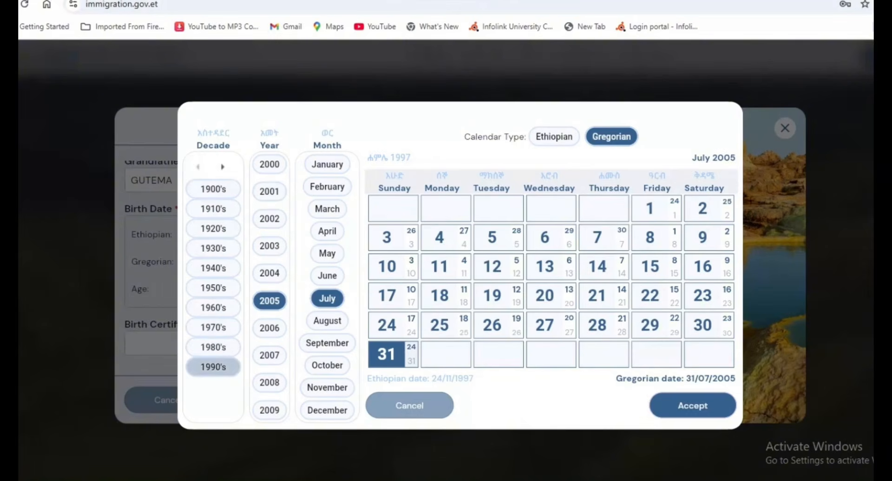
pyautogui.click(213, 366)
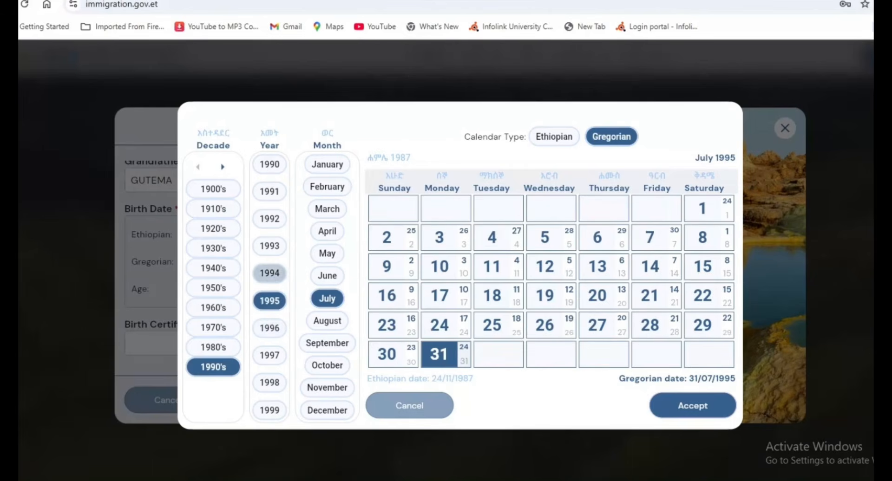
pyautogui.click(269, 273)
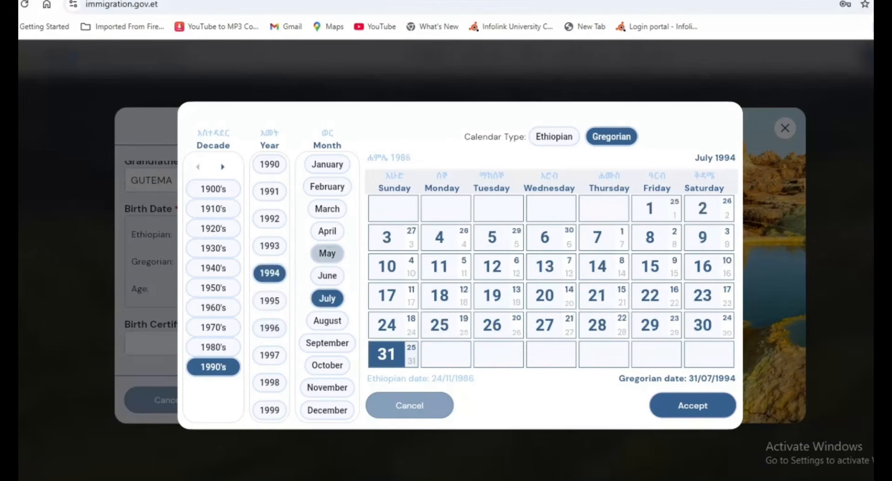
pyautogui.click(327, 253)
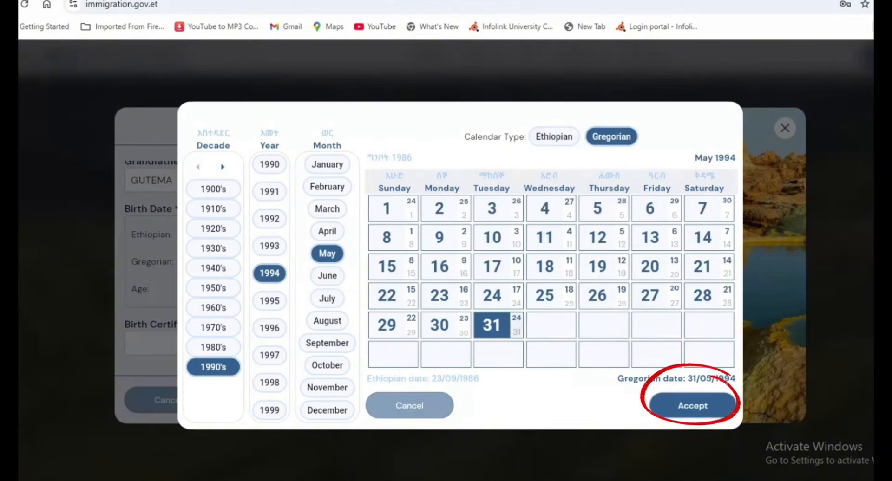
pyautogui.click(693, 406)
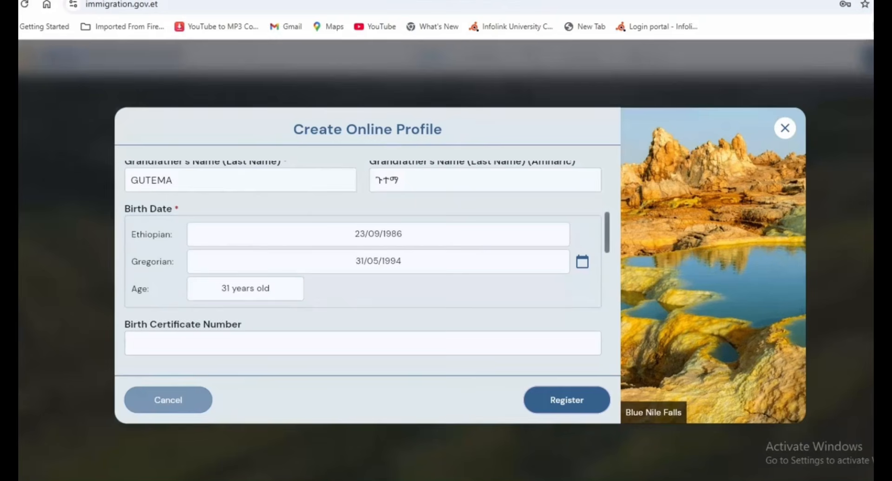
pyautogui.scroll(-1, 362, 260)
# Step: Enter the birth certificate number
pyautogui.scroll(-2, 362, 261)
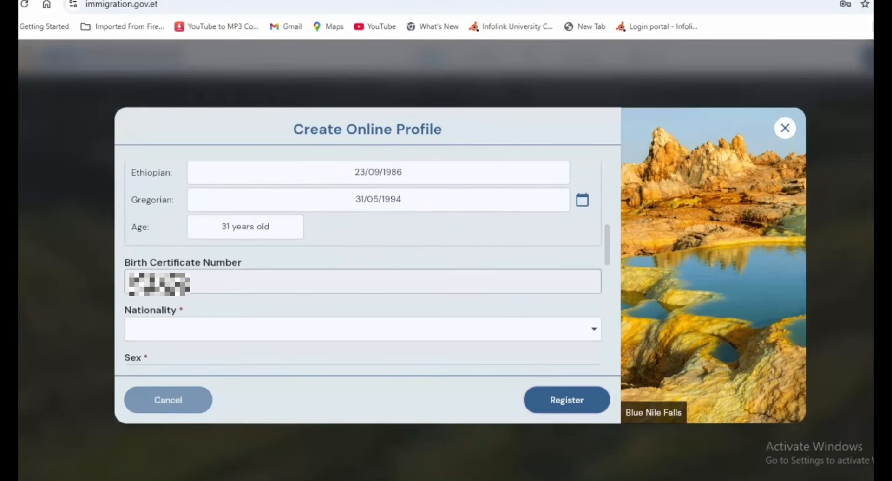
pyautogui.click(363, 282)
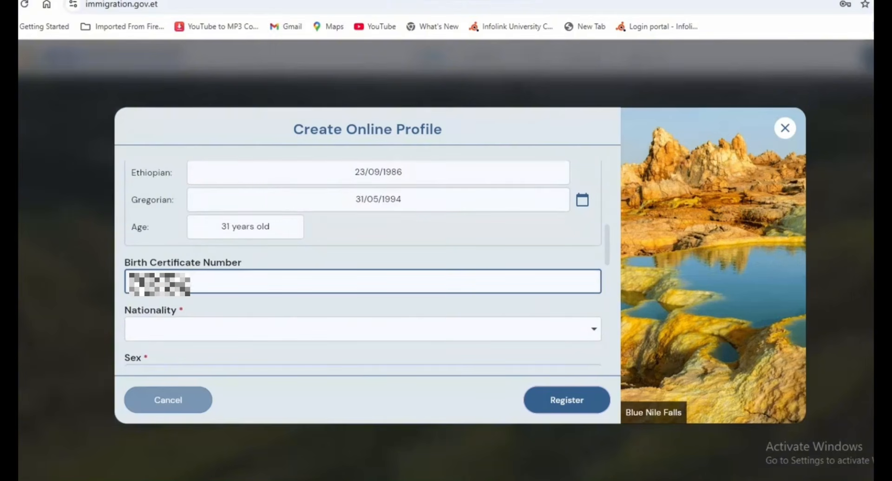
pyautogui.click(363, 329)
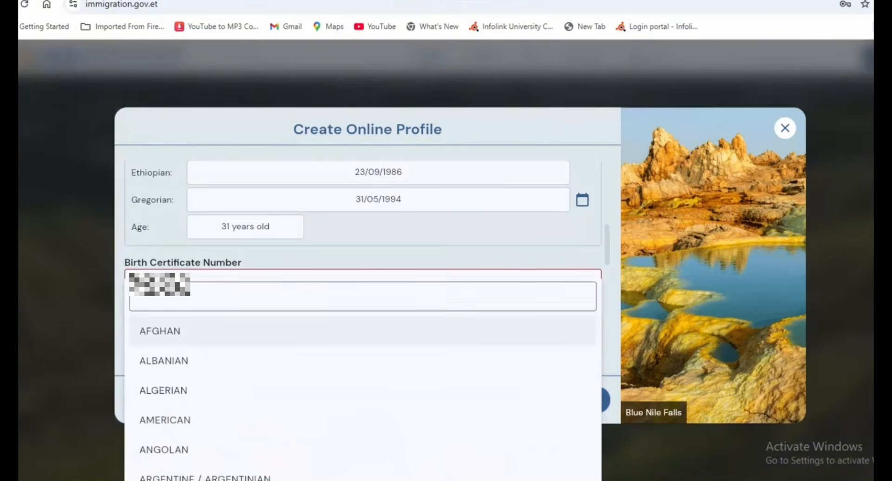
pyautogui.press('Escape')
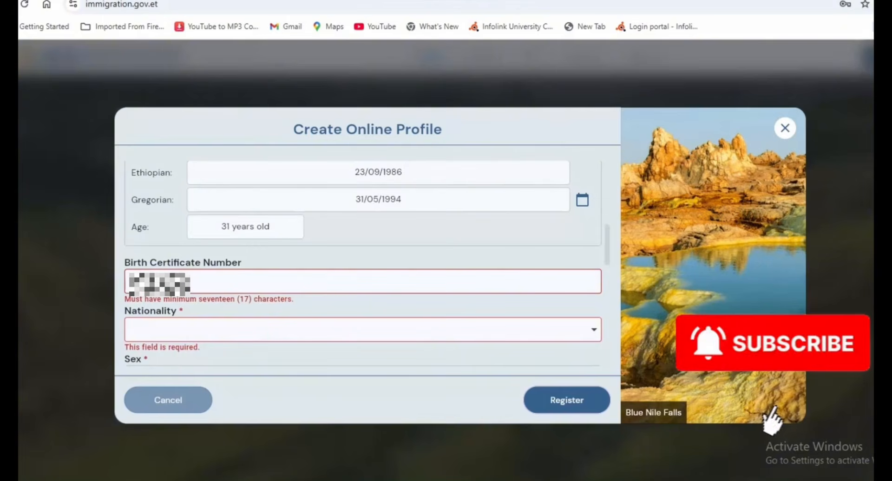
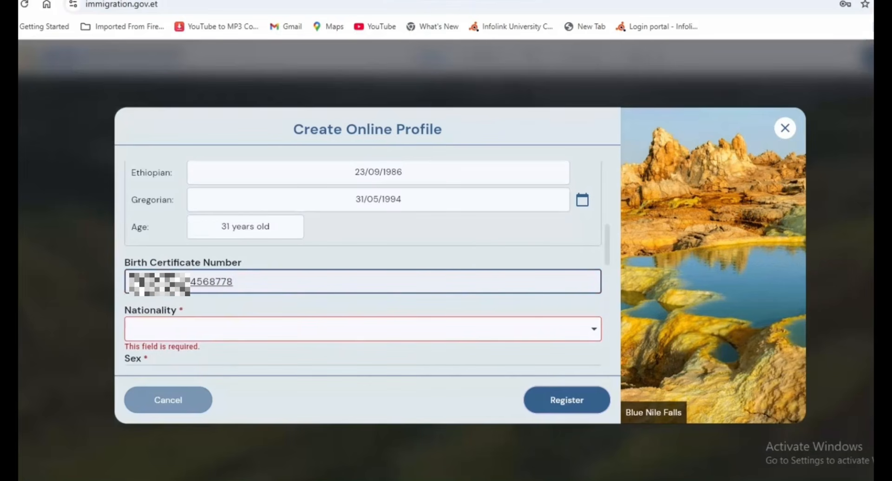
pyautogui.press('Tab')
# Step: Search 'ethi' in the nationality list and choose ETHIOPIAN
pyautogui.click(363, 329)
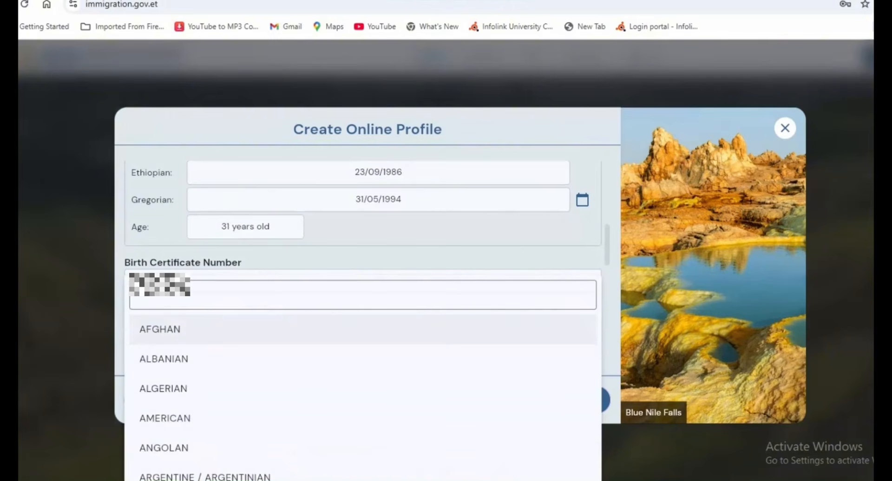
pyautogui.click(362, 295)
pyautogui.write('እት')
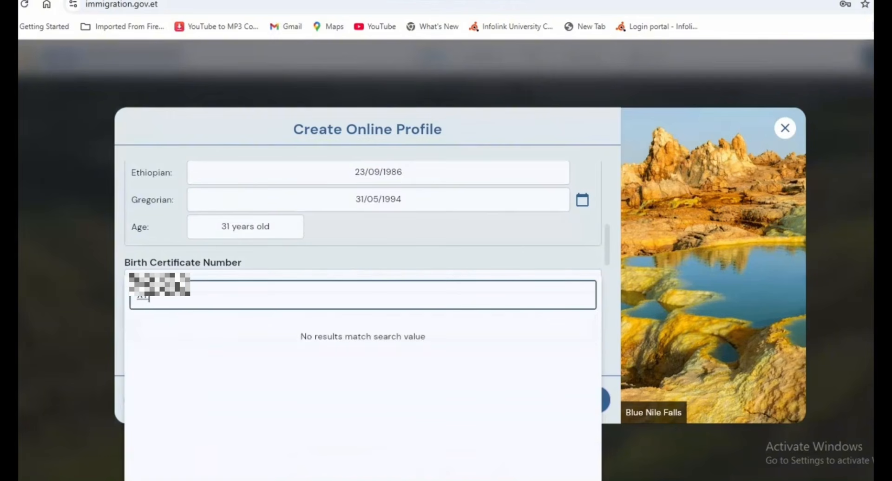
pyautogui.write('ህ')
pyautogui.press('BackSpace')
pyautogui.press('BackSpace')
pyautogui.press('BackSpace')
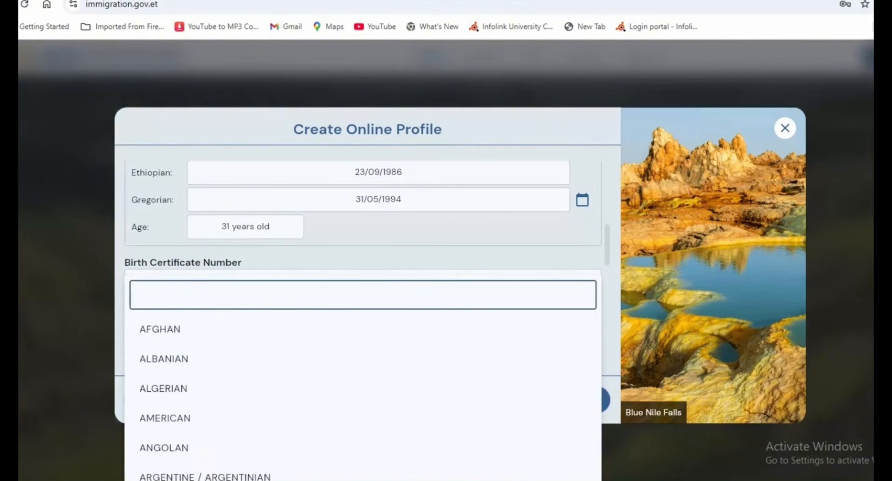
pyautogui.write('ethi')
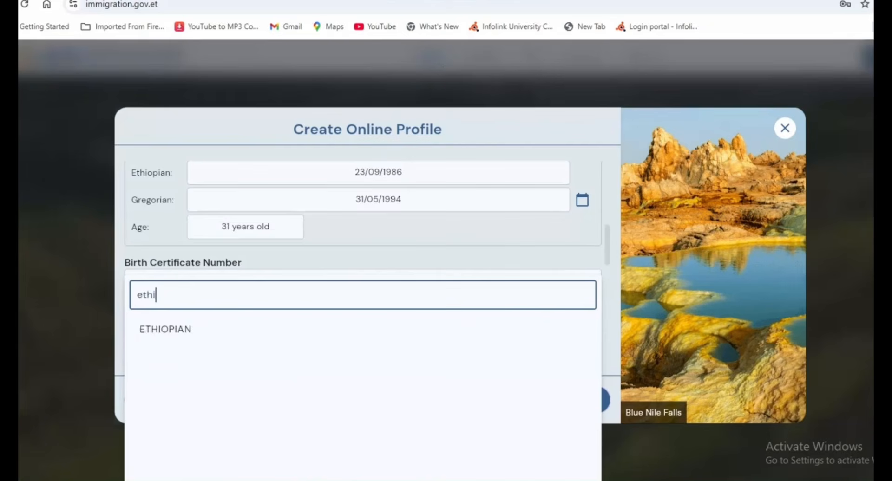
pyautogui.click(165, 329)
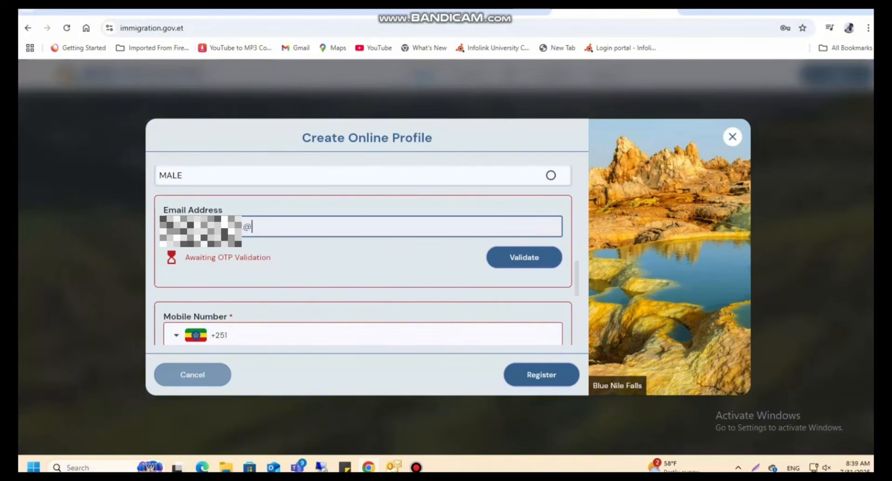
# Step: Finish the Gmail address and submit it for OTP validation
pyautogui.write('mail.com')
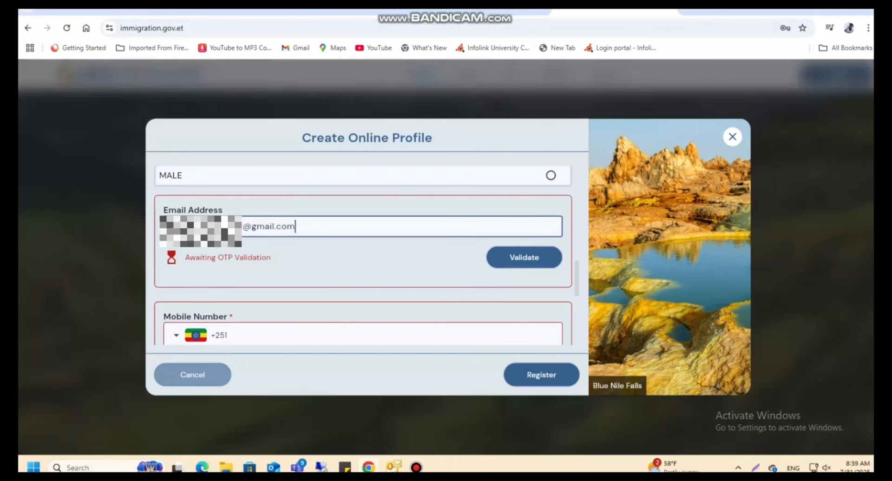
pyautogui.press('Return')
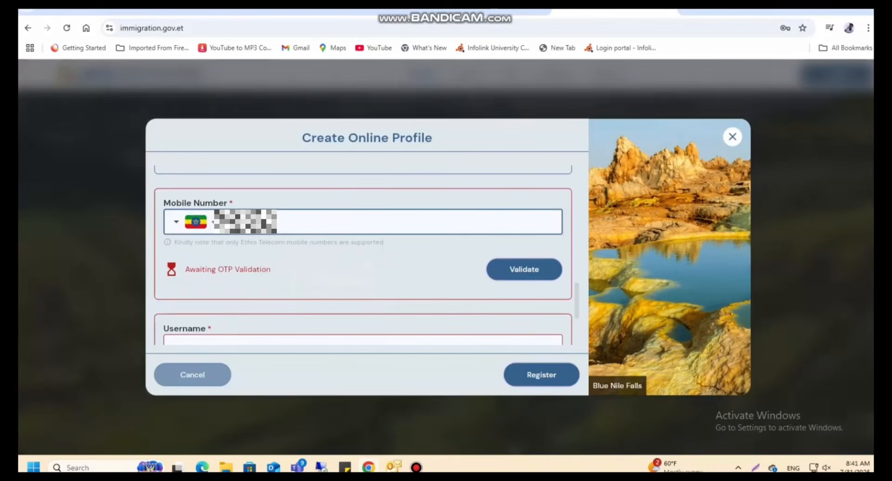
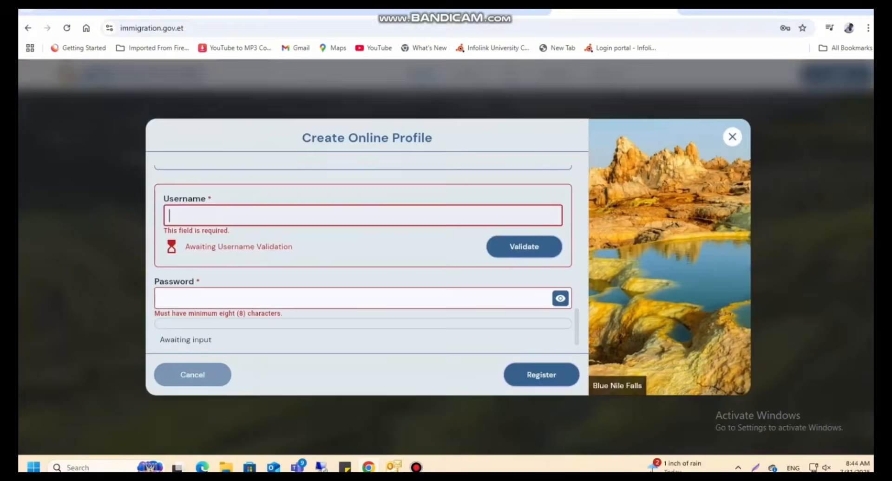
# Step: Enter a username and a strong, confirmed password, then validate the username
pyautogui.write('dawit')
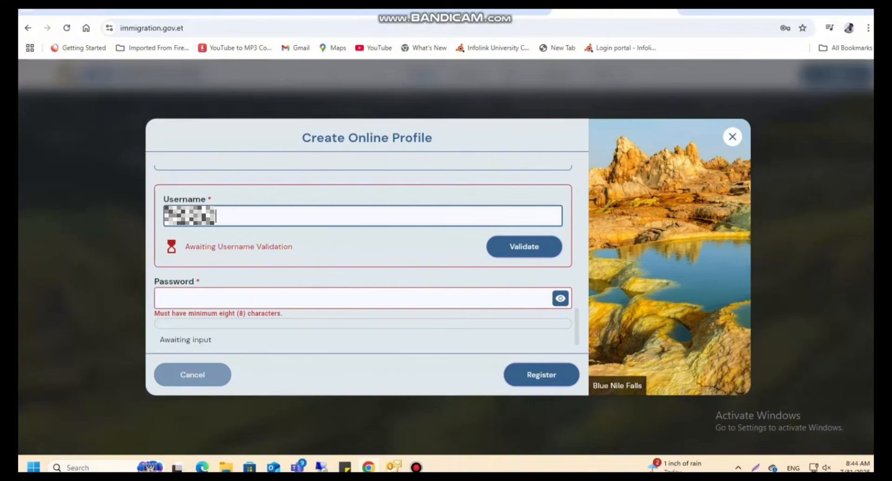
pyautogui.click(353, 299)
pyautogui.write('•')
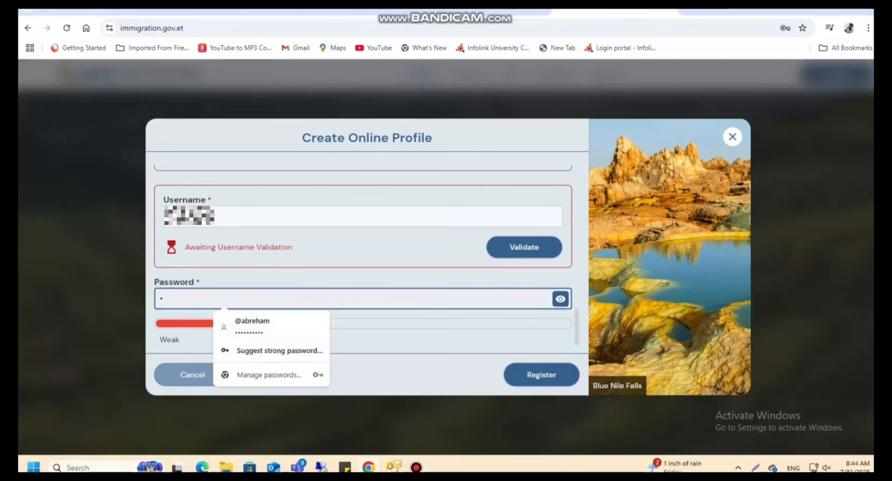
pyautogui.write('•••••')
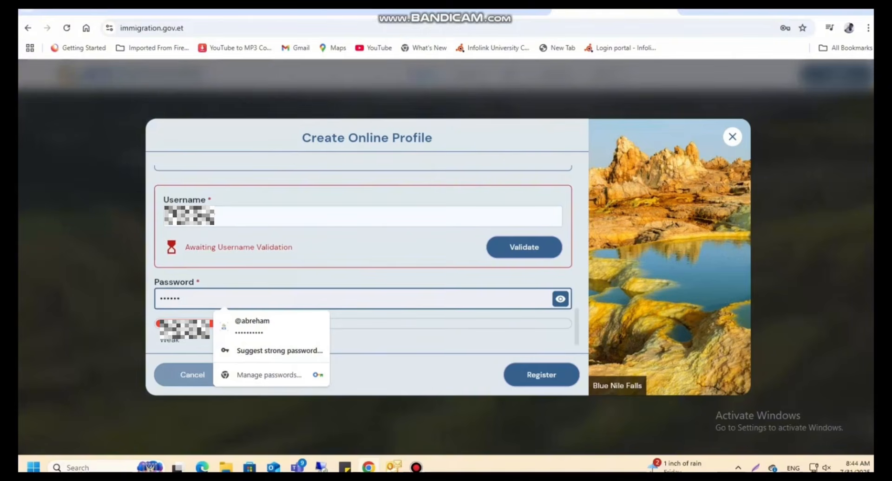
pyautogui.write('••••')
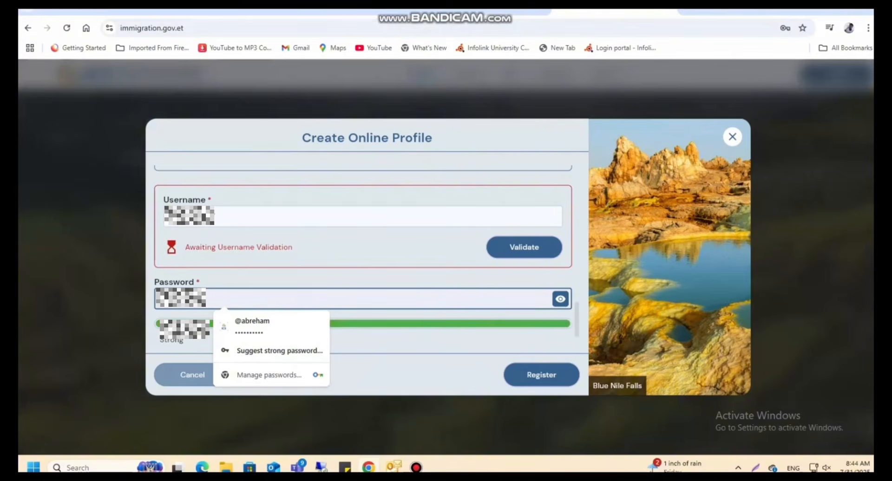
pyautogui.click(560, 299)
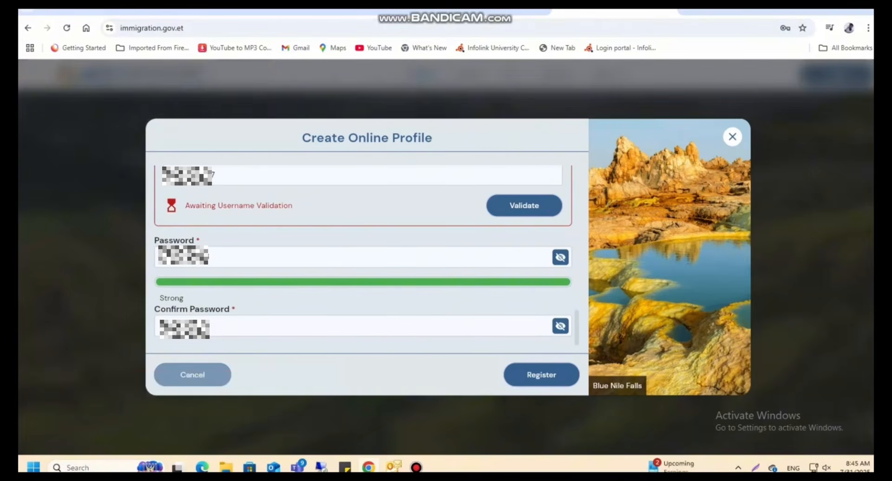
pyautogui.moveTo(576, 327); pyautogui.dragTo(576, 313)
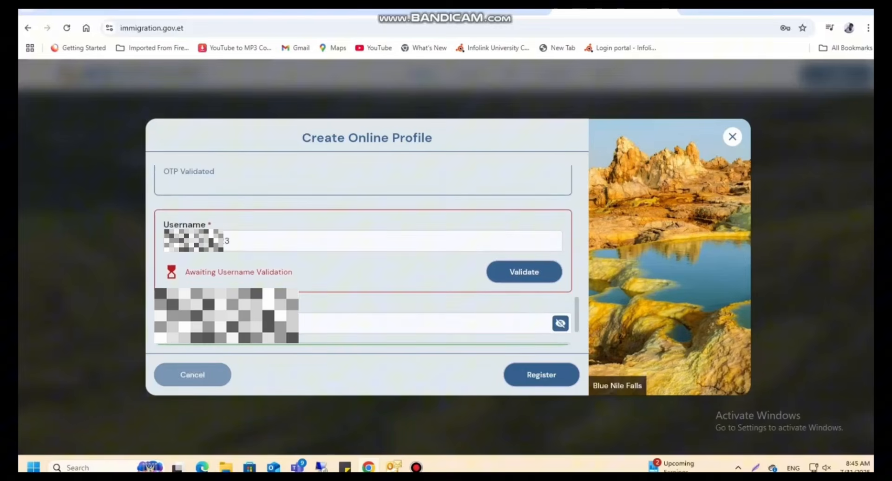
pyautogui.click(524, 272)
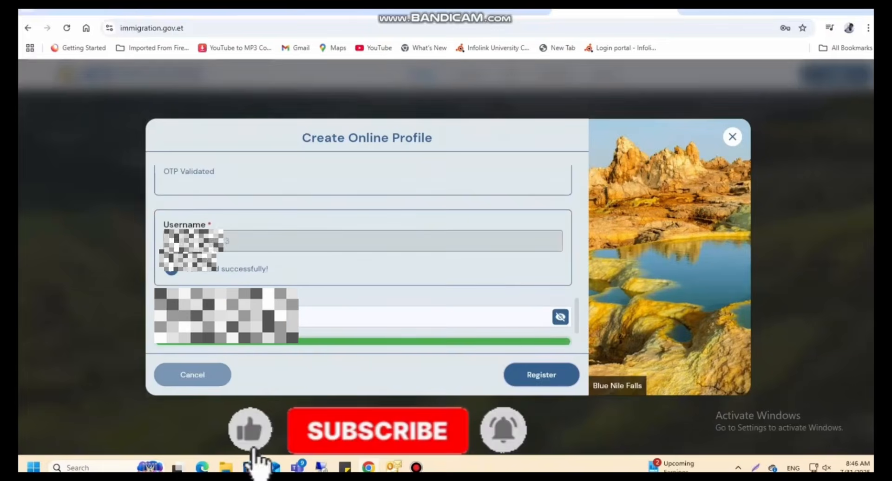
# Step: Set the applicant's sex to MALE and scroll down to Register
pyautogui.scroll(-1, 363, 256)
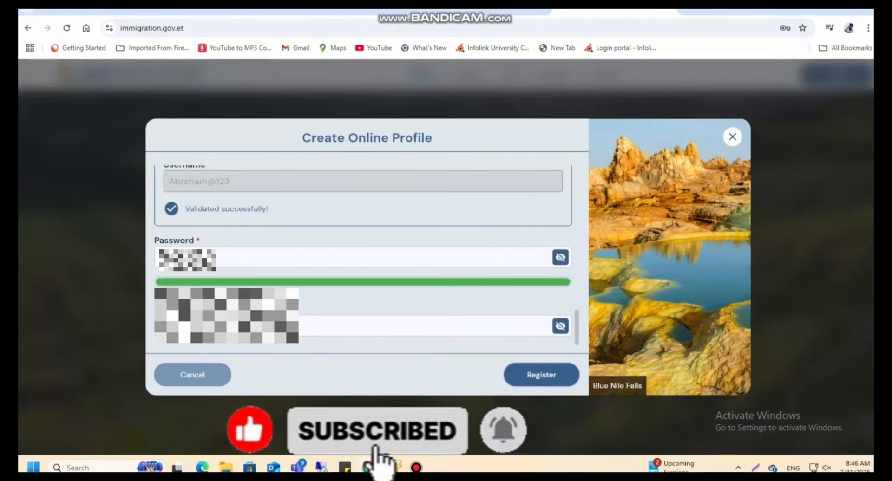
pyautogui.scroll(3, 362, 256)
pyautogui.scroll(-2, 362, 256)
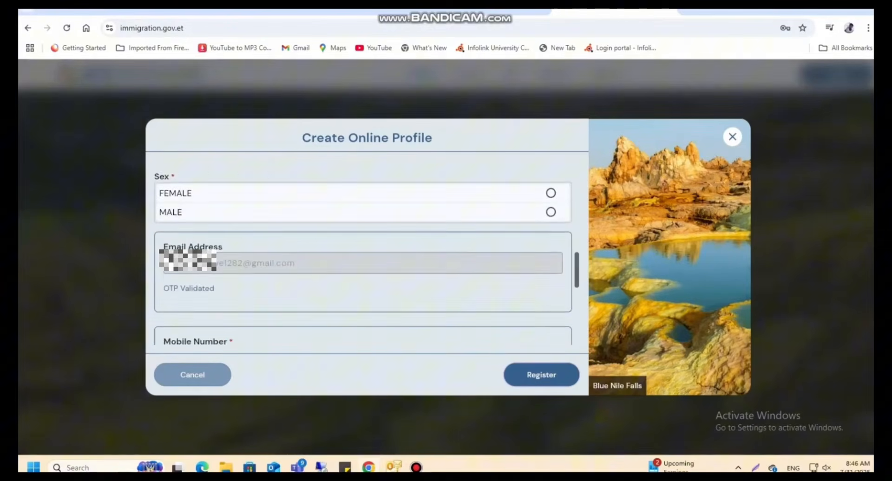
pyautogui.scroll(1, 362, 256)
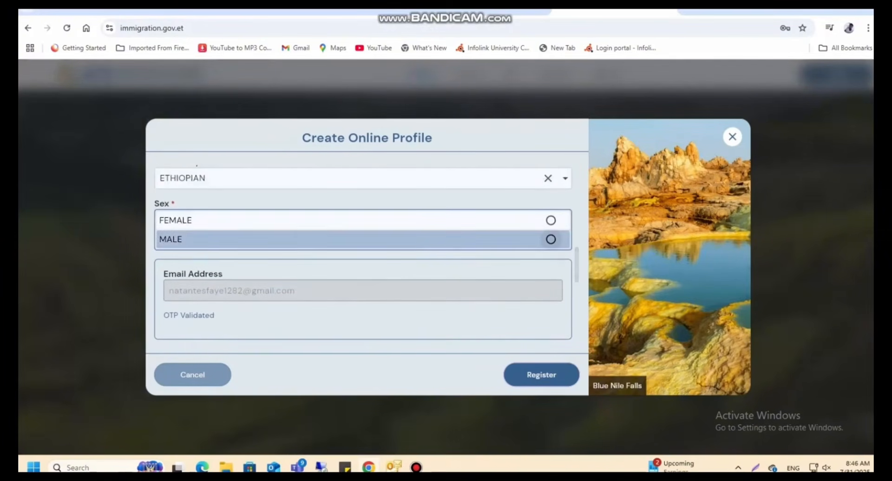
pyautogui.click(550, 239)
pyautogui.scroll(-3, 363, 256)
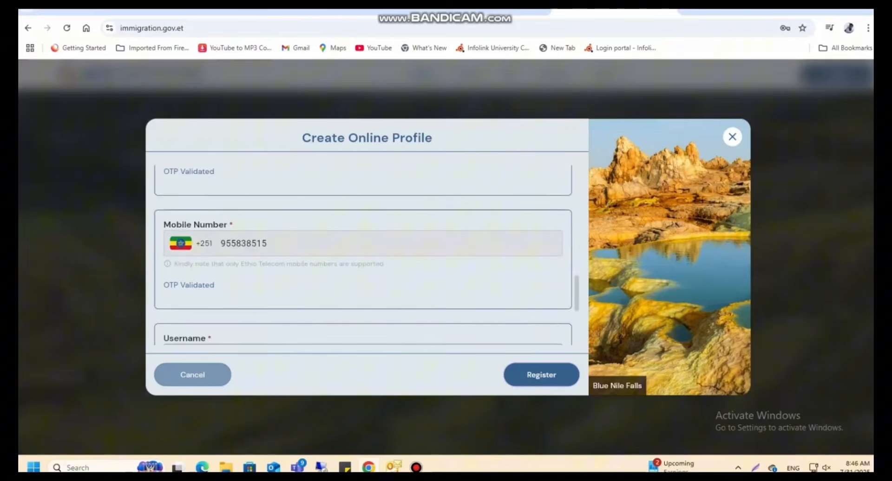
pyautogui.scroll(-4, 362, 255)
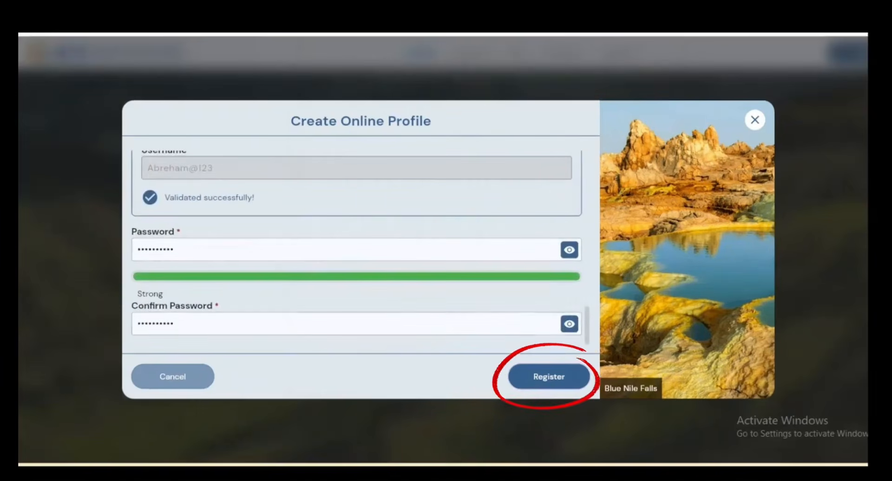
# Step: Submit the registration and solve the Earth-image puzzle to pass human verification
pyautogui.click(549, 376)
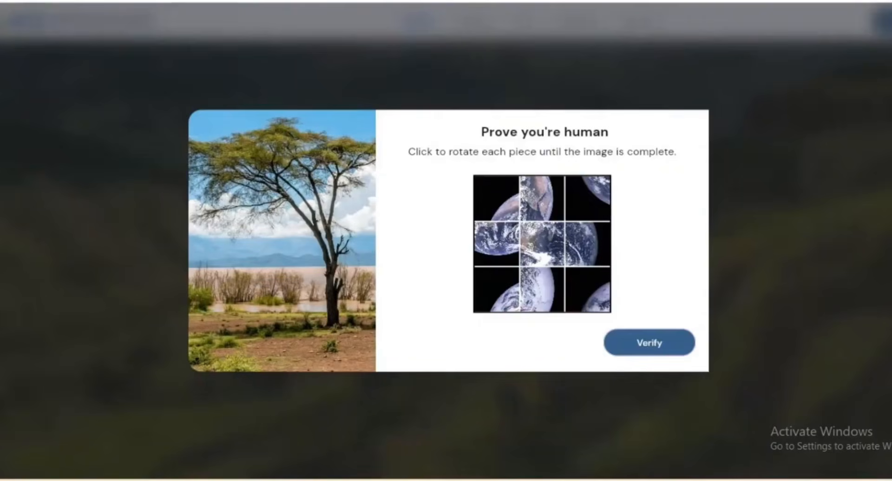
pyautogui.click(588, 199)
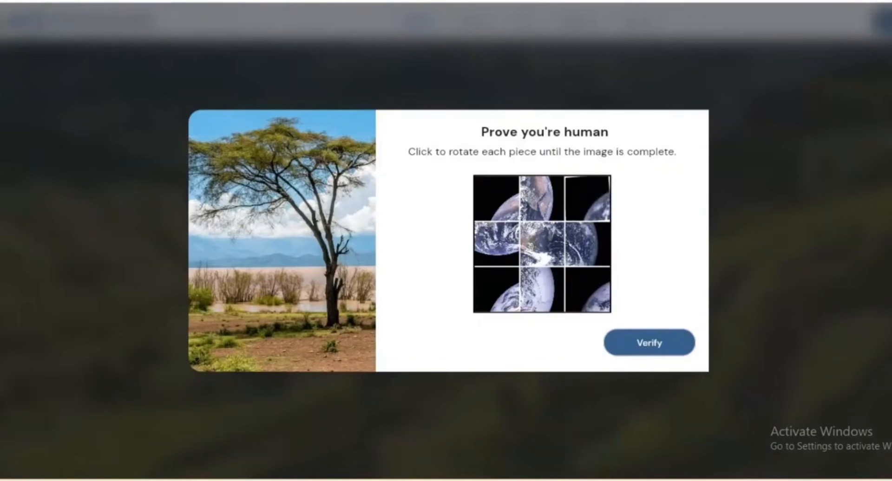
pyautogui.click(587, 199)
pyautogui.click(542, 199)
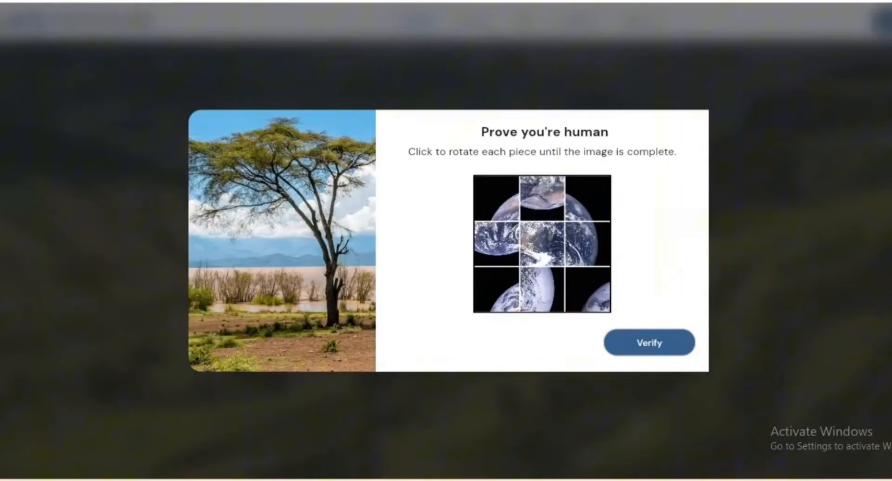
pyautogui.click(497, 243)
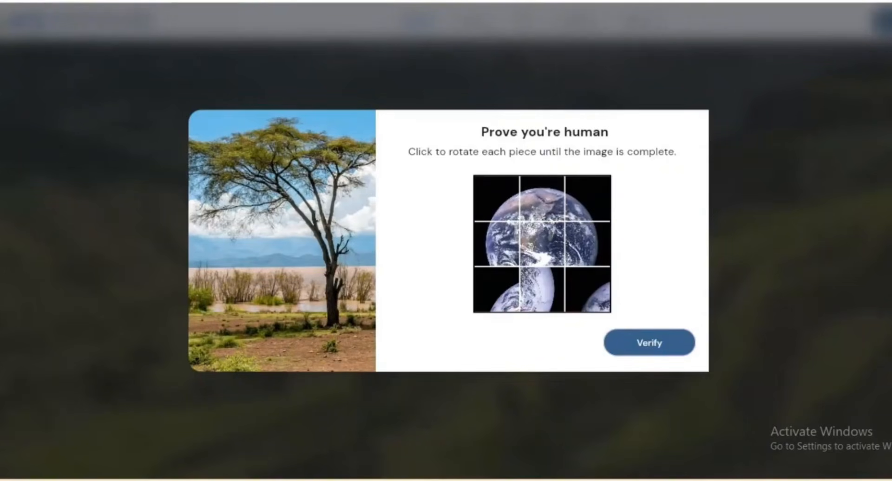
pyautogui.click(542, 289)
pyautogui.click(542, 290)
pyautogui.click(542, 289)
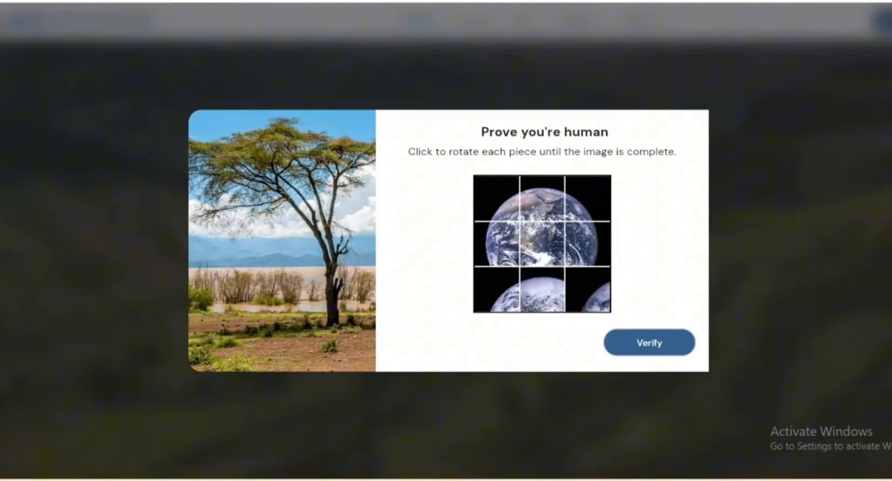
pyautogui.click(542, 289)
pyautogui.click(542, 289)
pyautogui.click(496, 289)
pyautogui.click(496, 289)
pyautogui.click(496, 290)
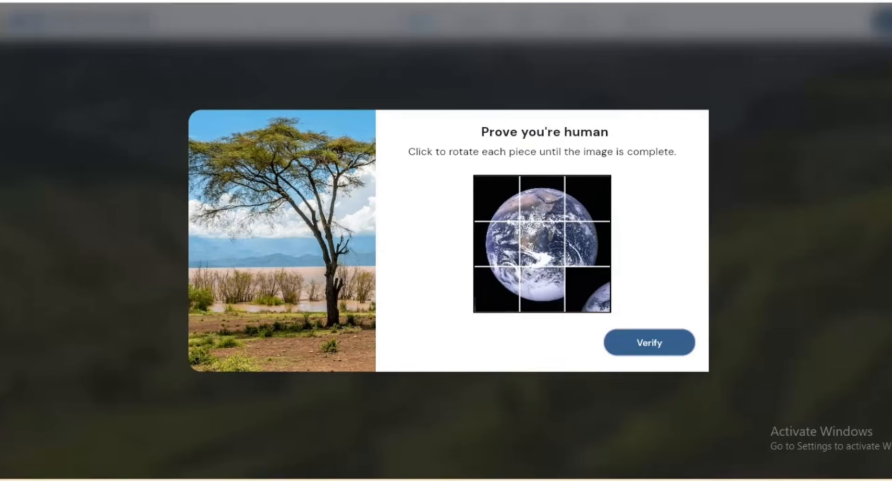
pyautogui.click(587, 289)
pyautogui.click(587, 289)
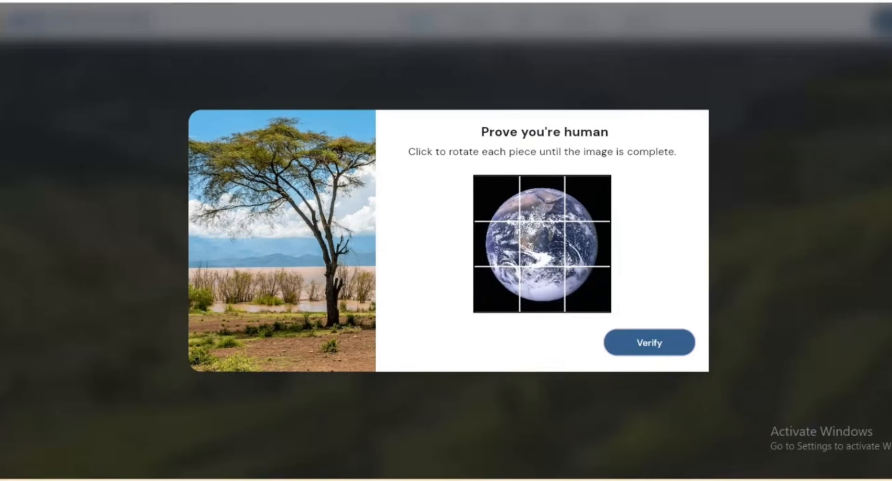
pyautogui.click(649, 343)
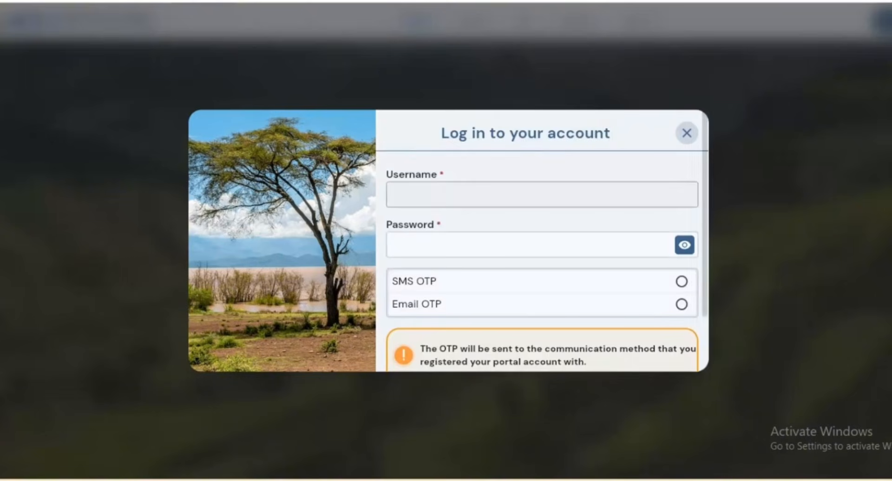
# Step: Log in with the account username and password via SMS OTP, save the login in Chrome, and retry the connection
pyautogui.click(541, 195)
pyautogui.click(483, 234)
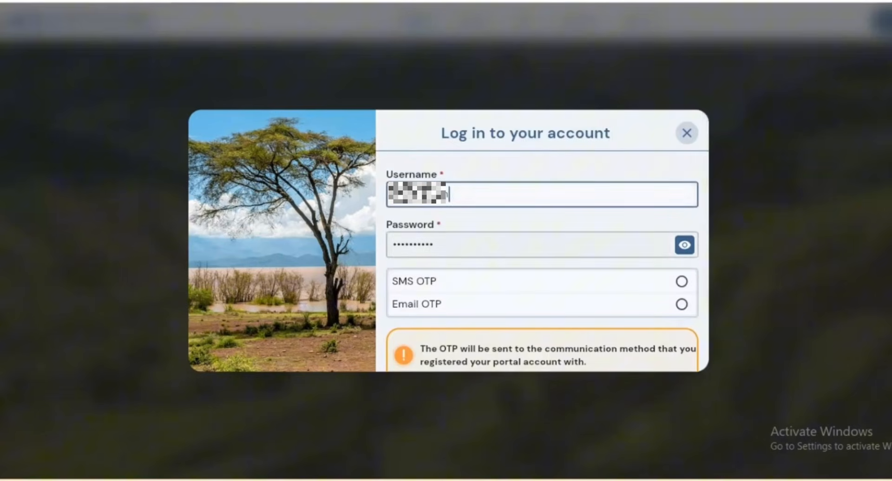
pyautogui.click(542, 195)
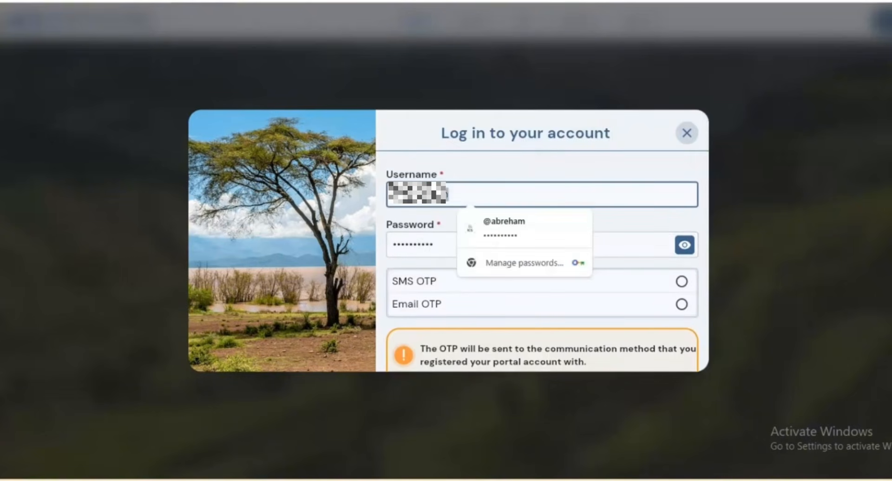
pyautogui.press('BackSpace')
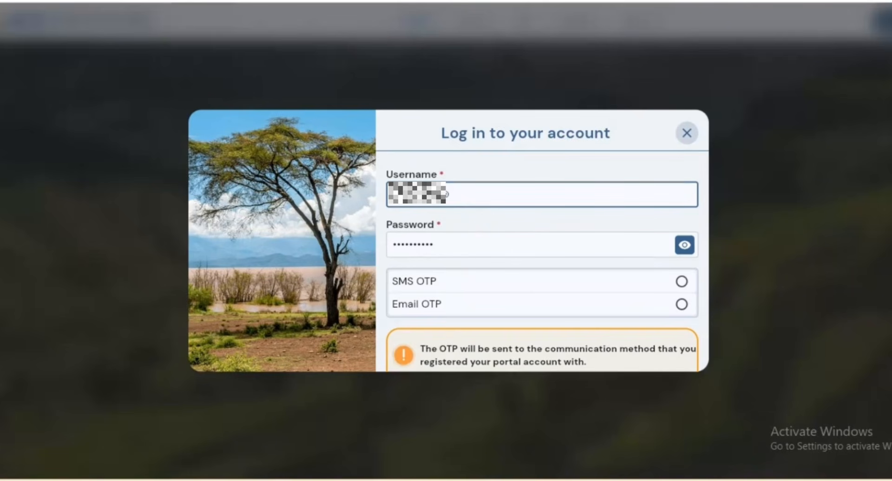
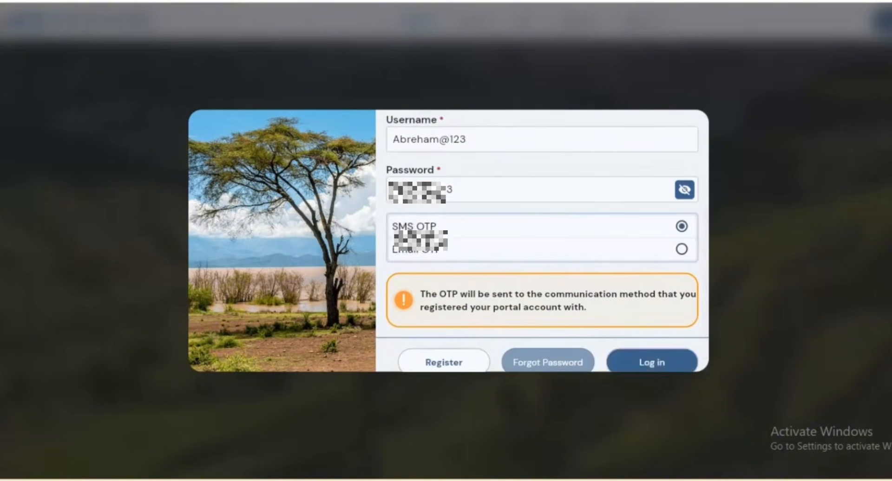
pyautogui.click(652, 361)
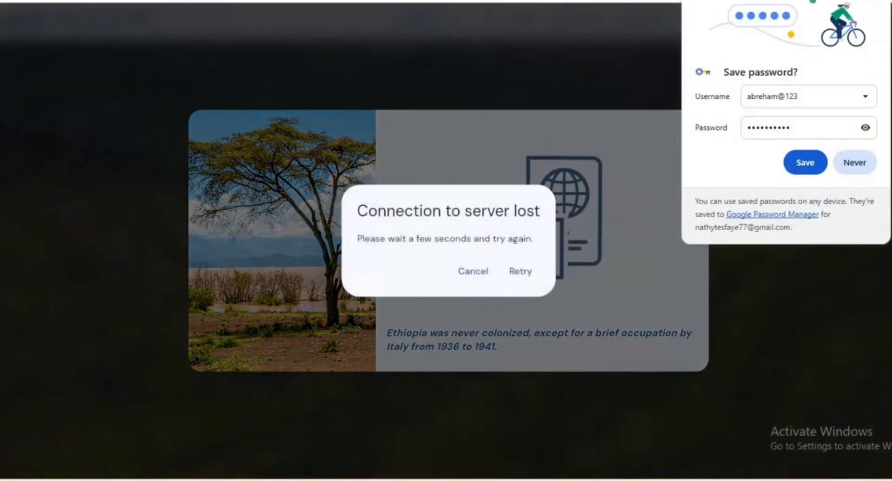
pyautogui.click(805, 162)
pyautogui.click(521, 271)
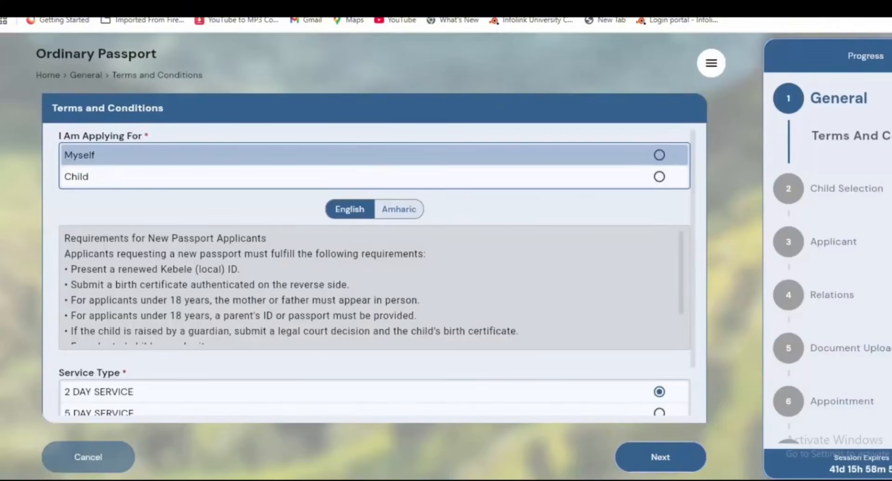
# Step: Apply for Myself, view the requirements in Amharic then English, and continue to Applicant Details
pyautogui.click(658, 155)
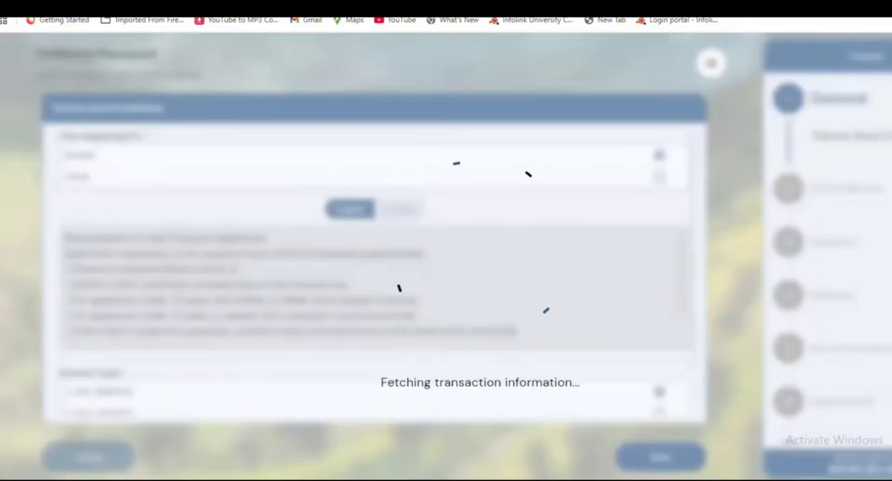
pyautogui.scroll(-2, 375, 272)
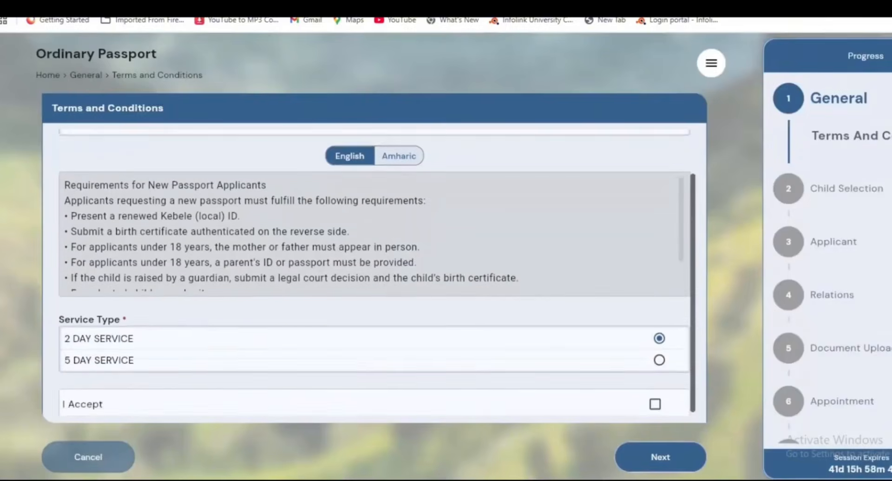
pyautogui.scroll(1, 375, 271)
pyautogui.scroll(-1, 374, 271)
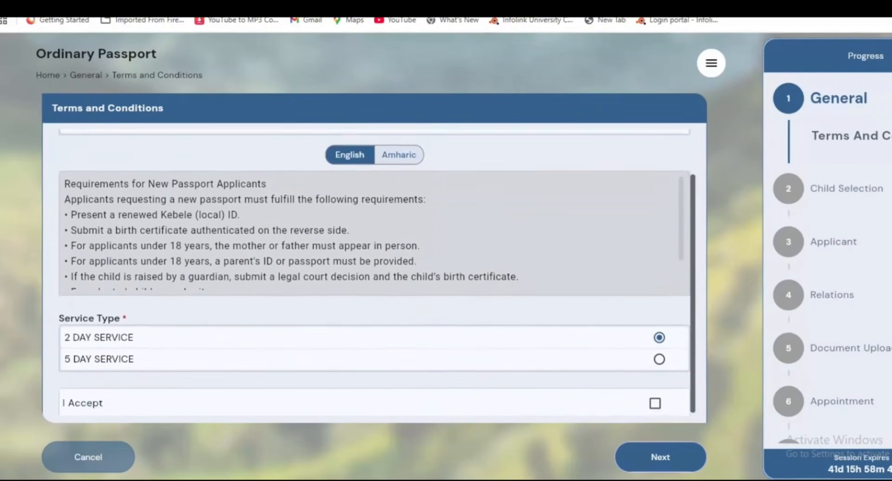
pyautogui.scroll(2, 374, 271)
pyautogui.scroll(1, 375, 272)
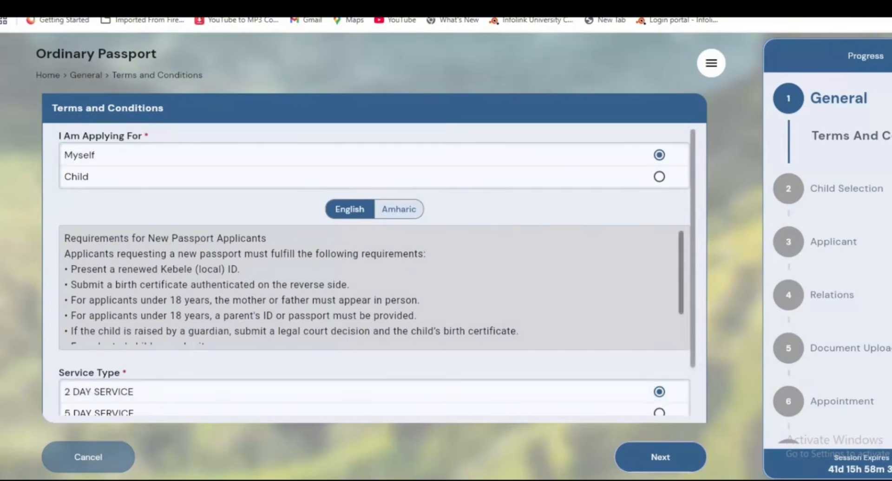
pyautogui.scroll(-2, 374, 287)
pyautogui.scroll(-2, 374, 287)
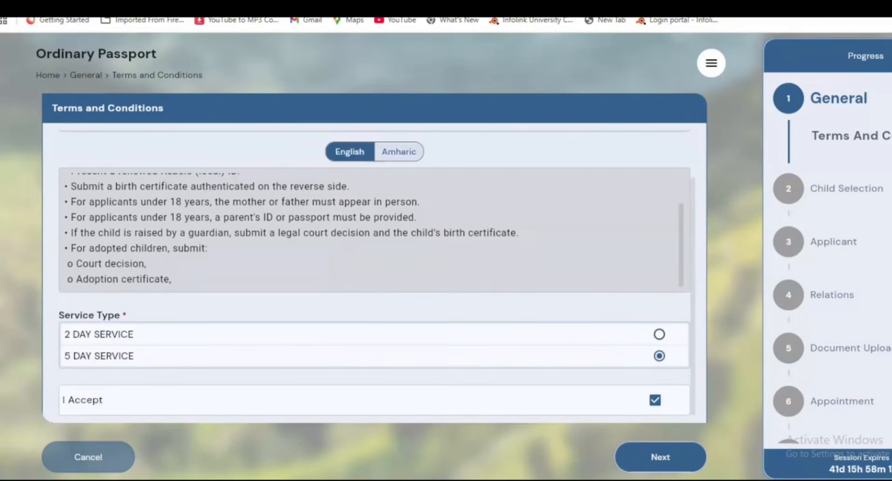
pyautogui.click(399, 151)
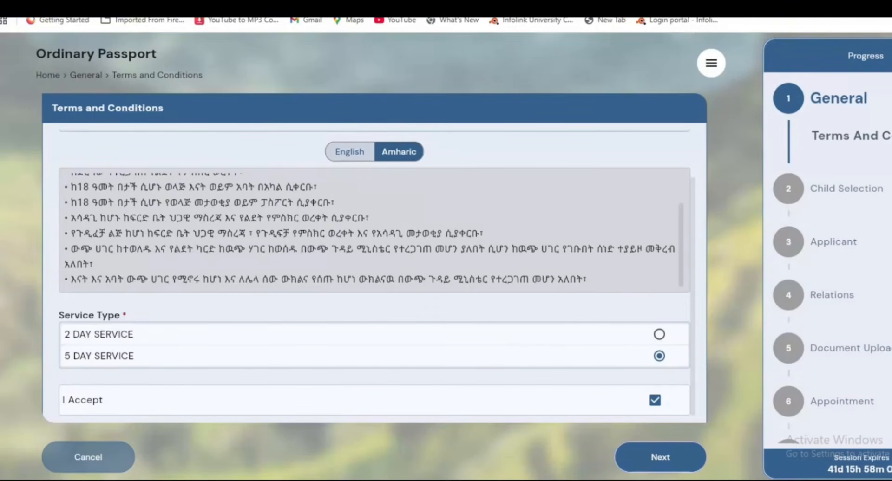
pyautogui.click(349, 152)
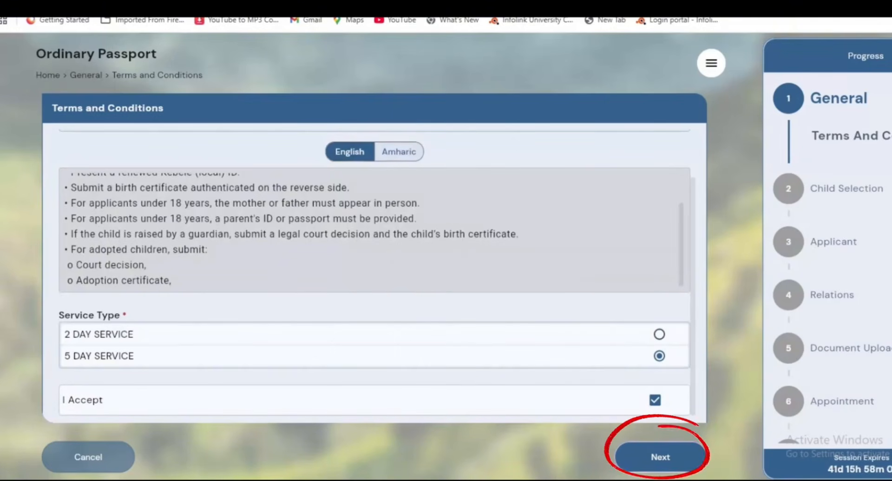
pyautogui.click(660, 457)
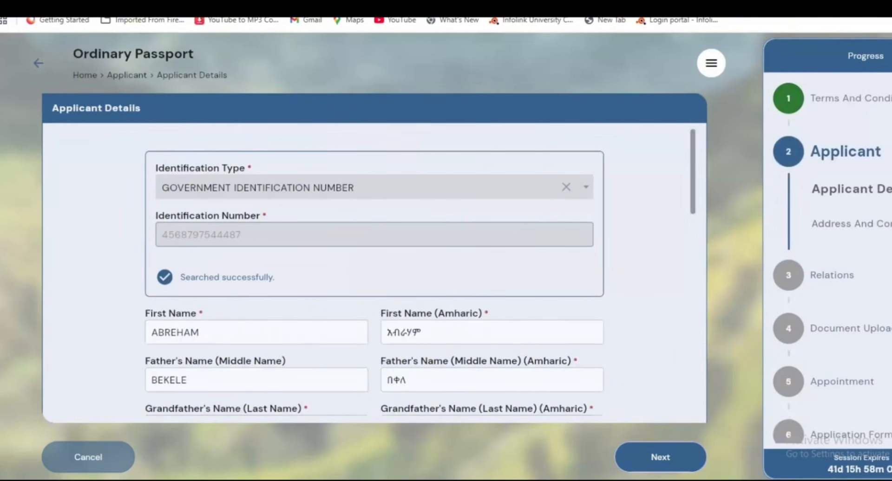
# Step: Choose ADDIS ABABA as Region Of Birth and type ADDIS ABABA as Place Of Birth
pyautogui.scroll(-2, 374, 273)
pyautogui.scroll(-5, 374, 272)
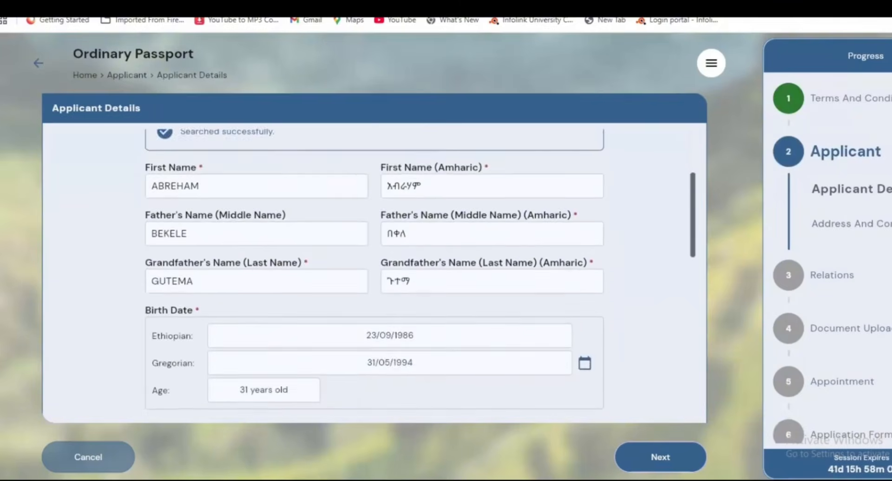
pyautogui.scroll(-3, 374, 272)
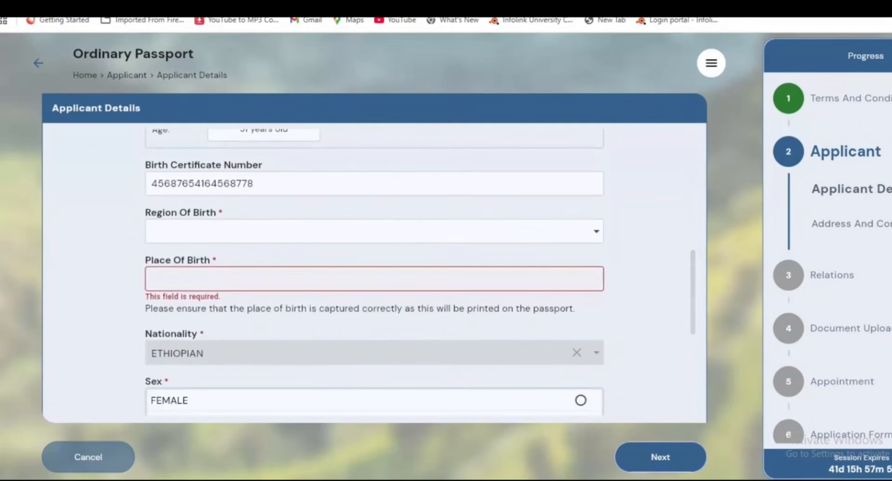
pyautogui.click(374, 231)
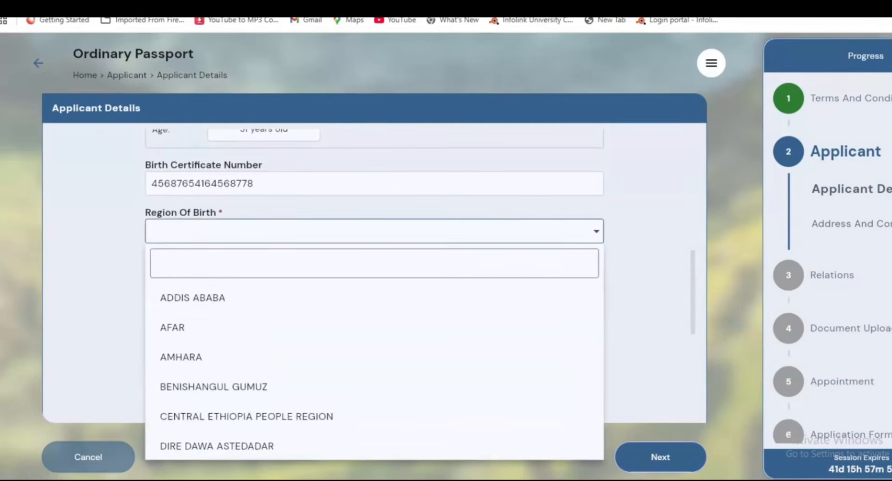
pyautogui.press('Return')
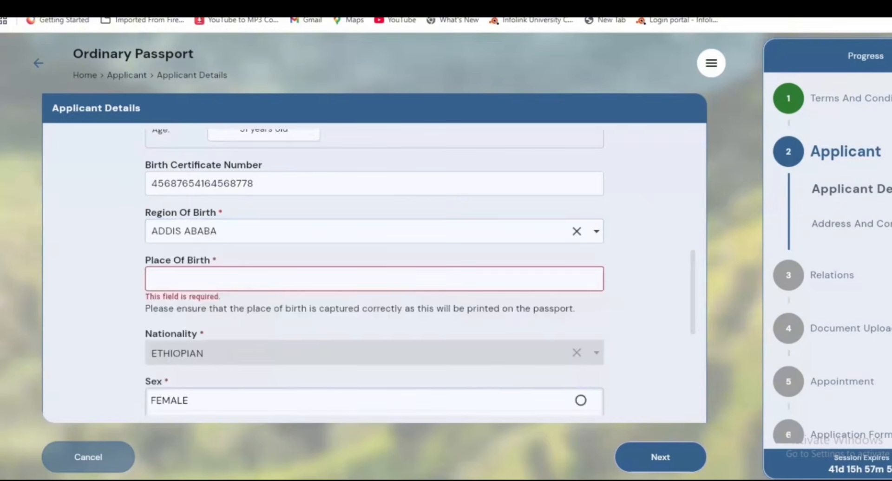
pyautogui.click(374, 279)
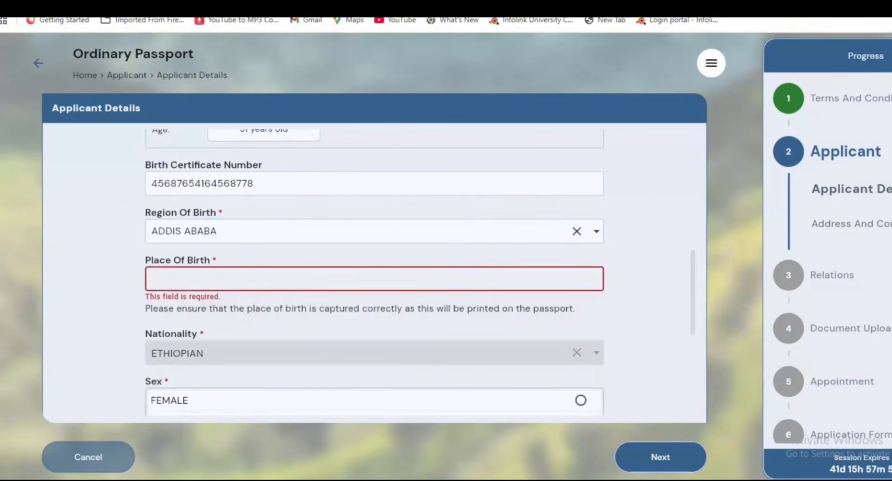
pyautogui.write('A')
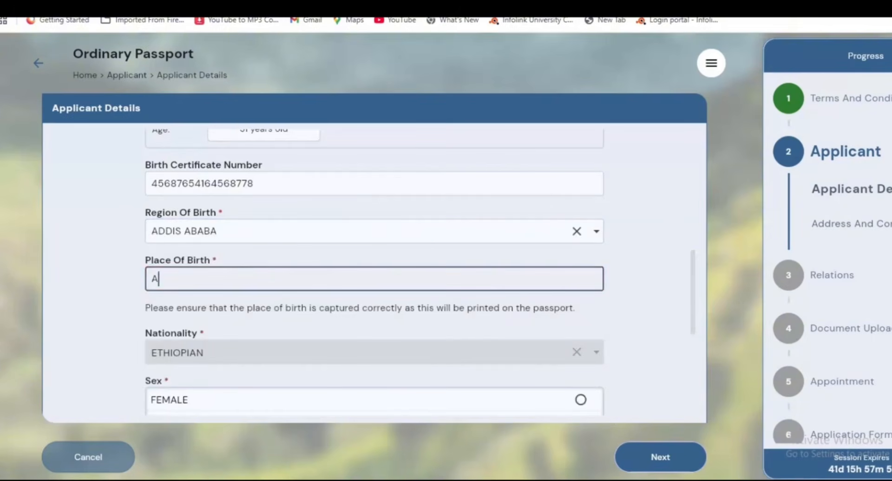
pyautogui.write('DDIS ')
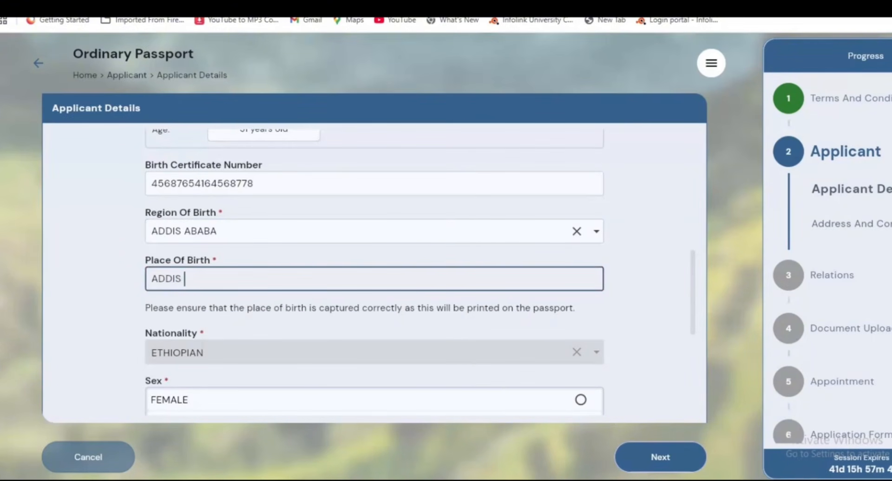
pyautogui.write('ABAB')
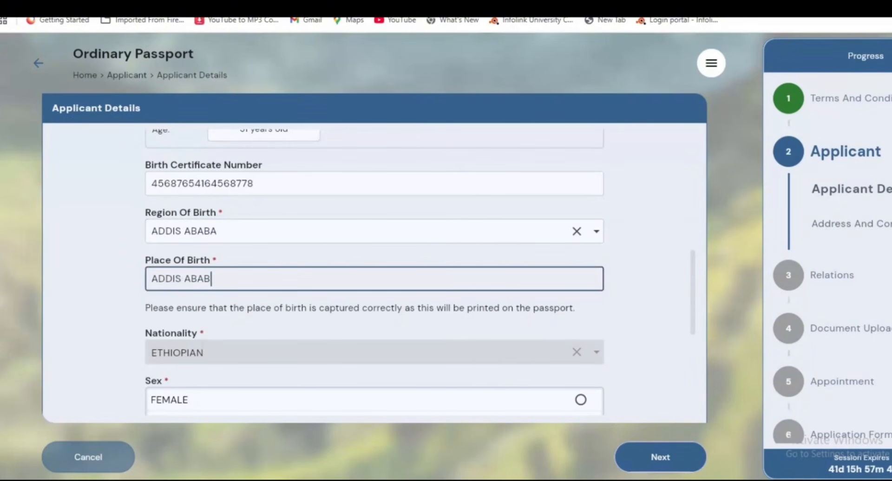
pyautogui.write('A')
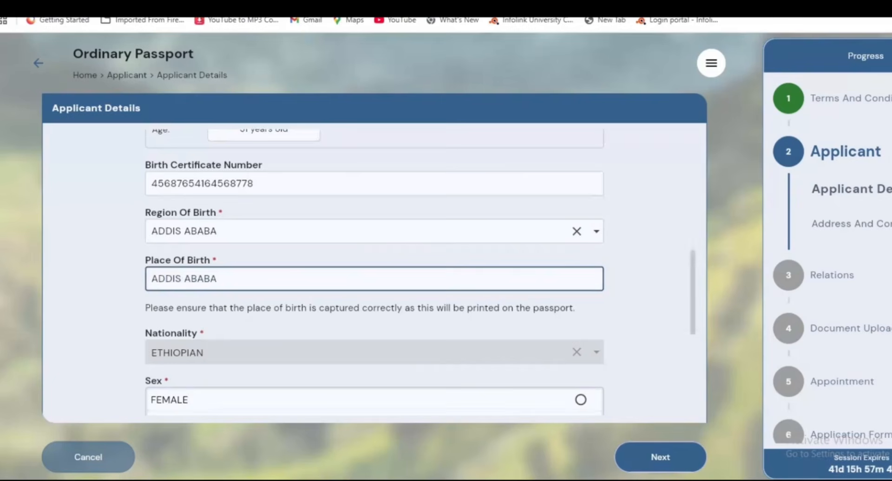
pyautogui.press('Tab')
pyautogui.scroll(-3, 374, 273)
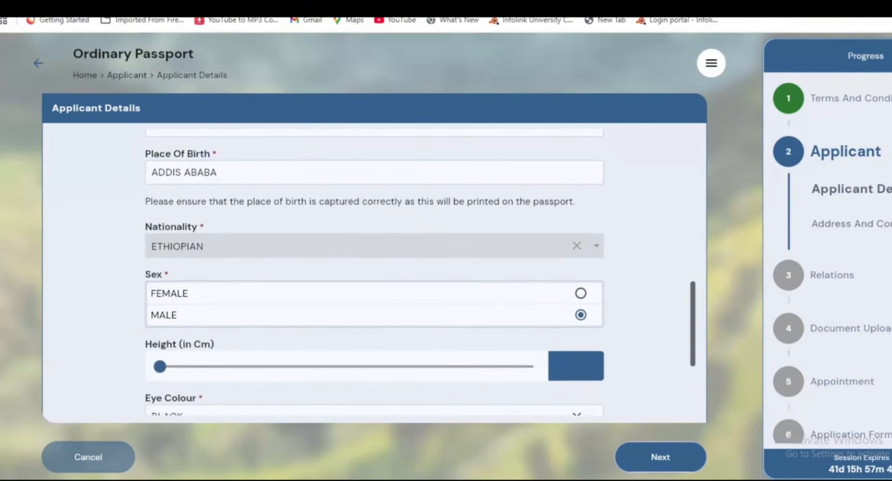
pyautogui.scroll(-2, 374, 273)
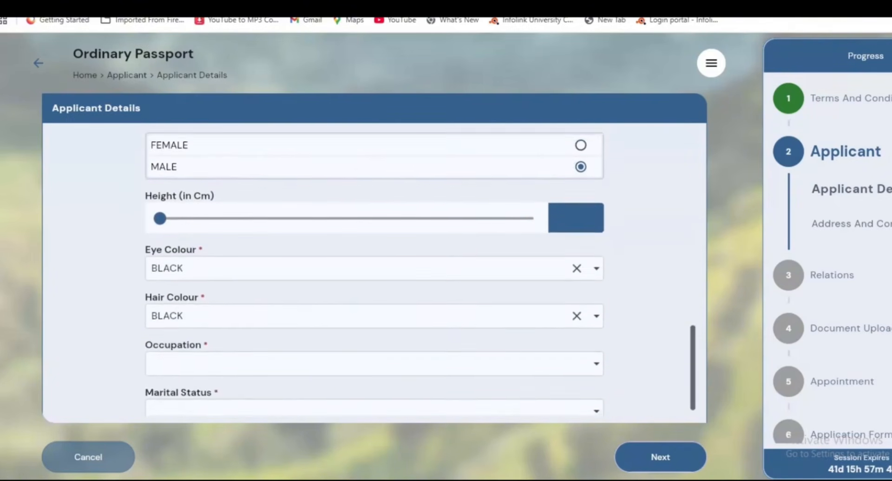
pyautogui.scroll(-1, 374, 273)
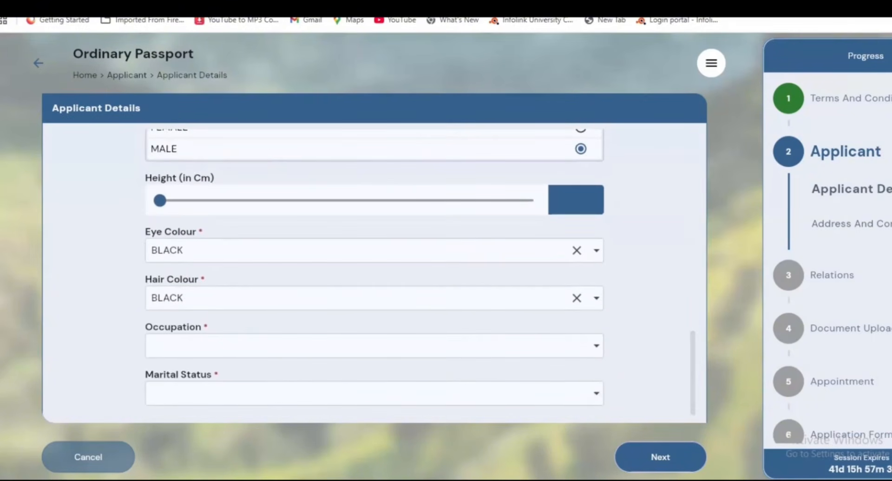
# Step: Pick ASSISTANT SECRETARY GENERAL from the Occupation list and SINGLE as Marital Status
pyautogui.click(375, 347)
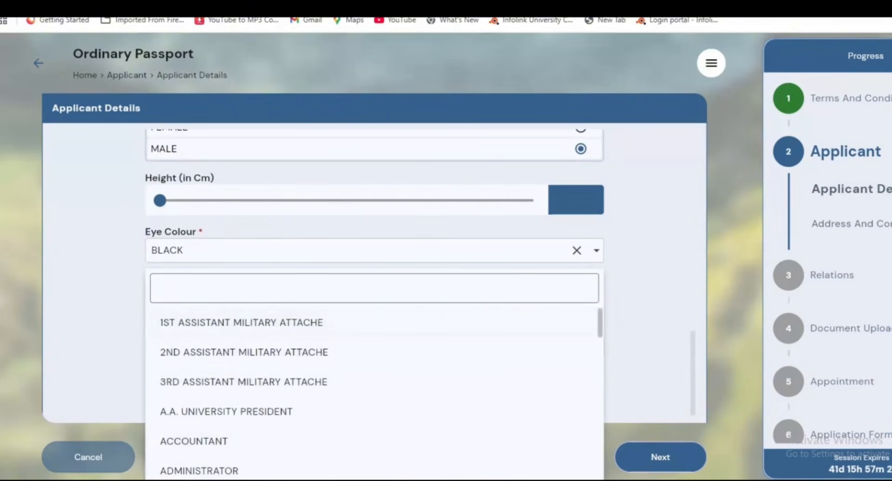
pyautogui.scroll(-10, 375, 395)
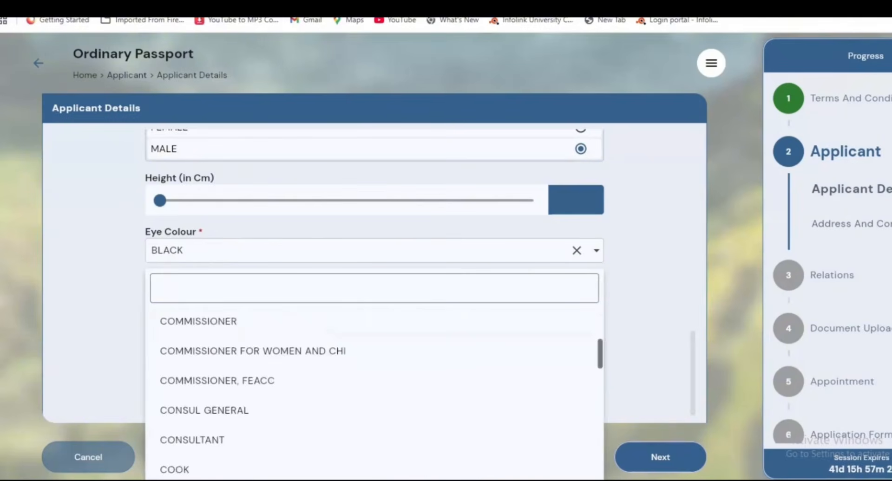
pyautogui.scroll(-3, 374, 395)
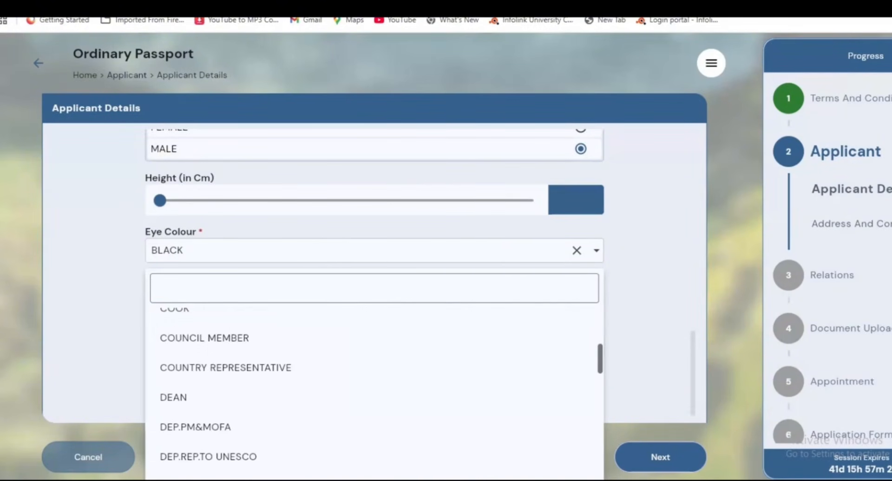
pyautogui.scroll(2, 374, 395)
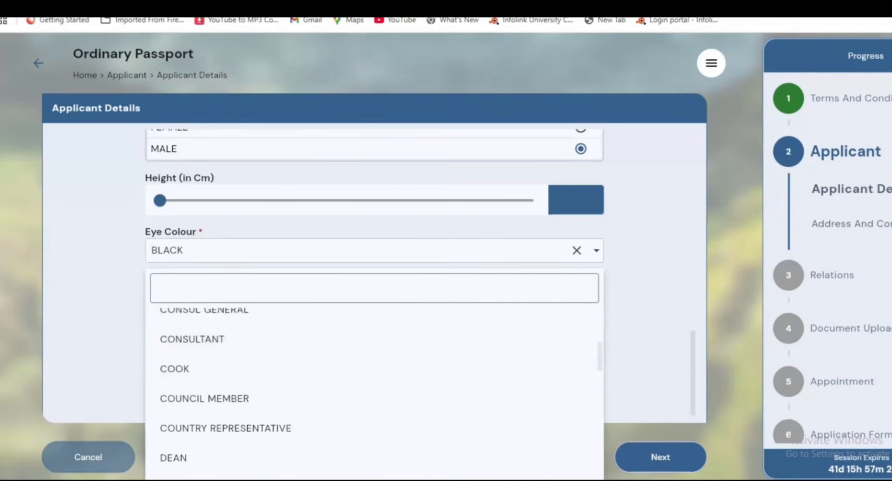
pyautogui.scroll(5, 375, 385)
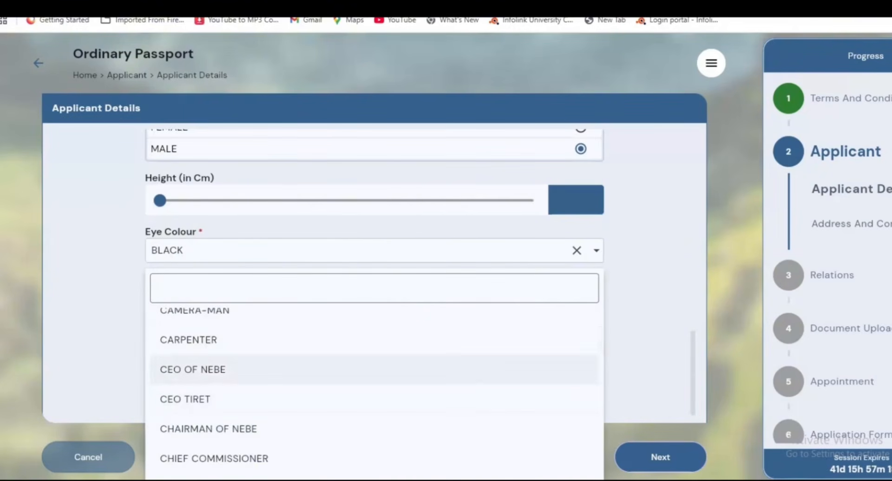
pyautogui.scroll(5, 374, 385)
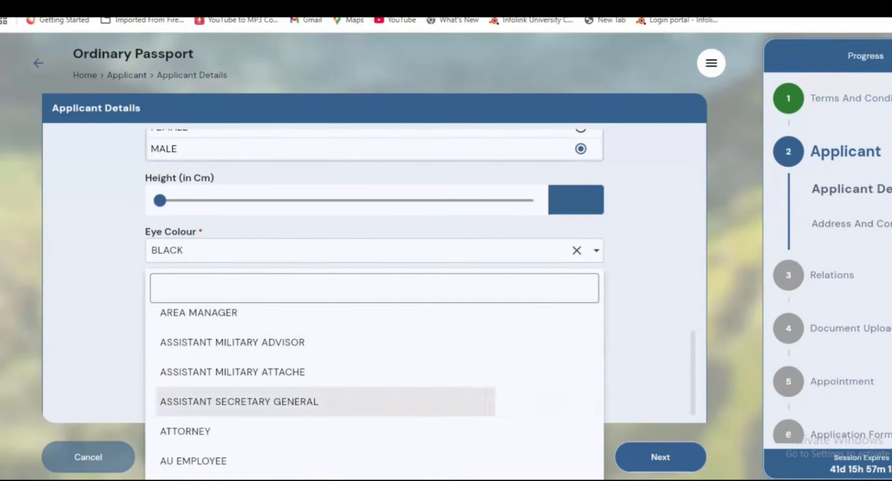
pyautogui.click(239, 401)
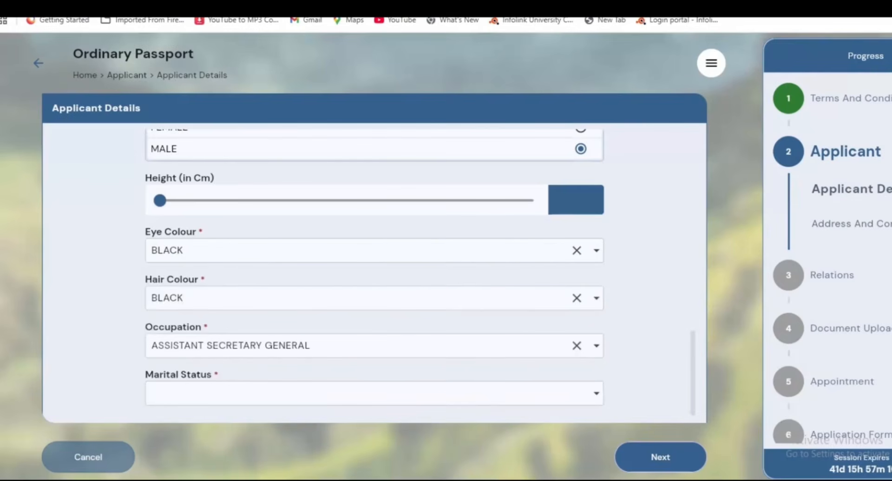
pyautogui.click(374, 393)
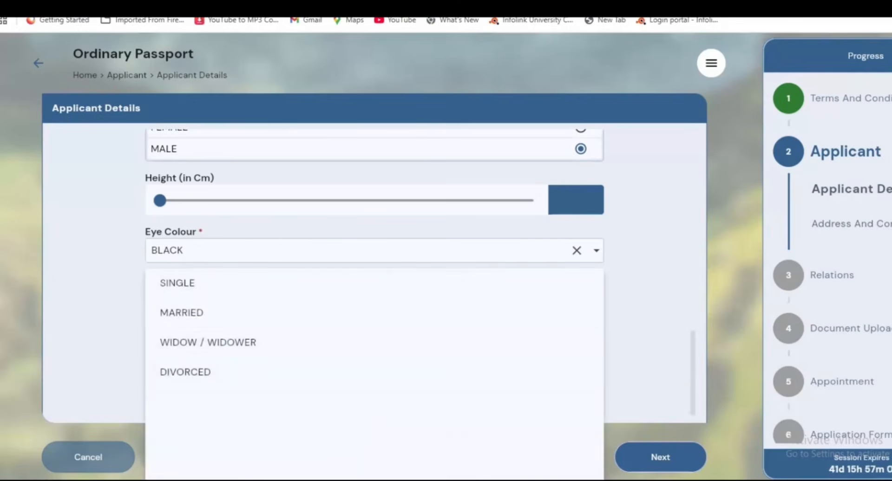
pyautogui.click(375, 283)
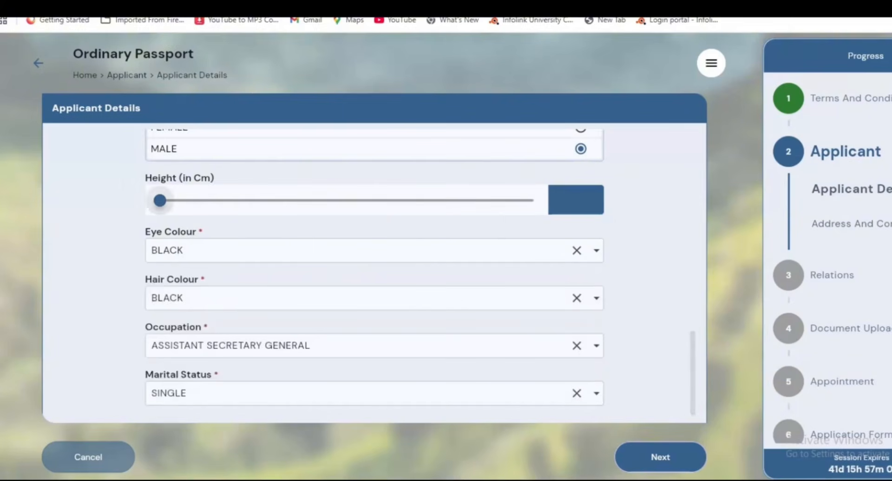
# Step: Drag the Height slider to 178 cm and scroll through the form reviewing entries
pyautogui.moveTo(160, 200); pyautogui.dragTo(422, 200)
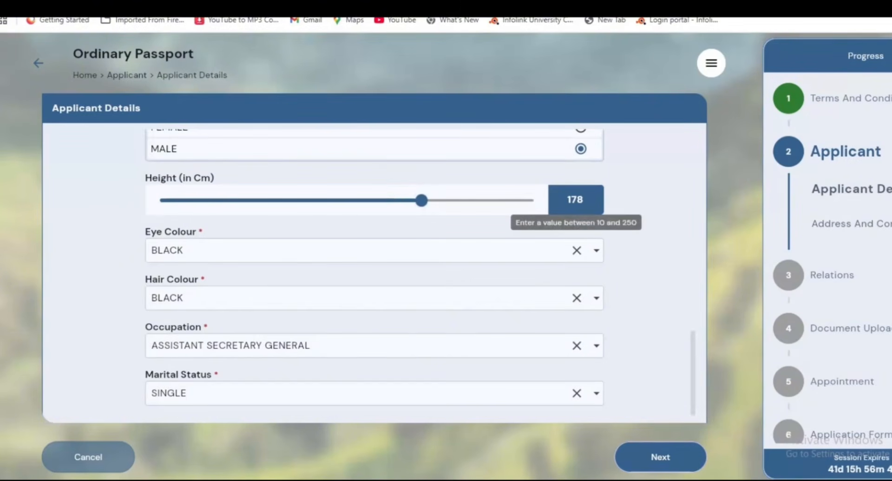
pyautogui.scroll(5, 374, 272)
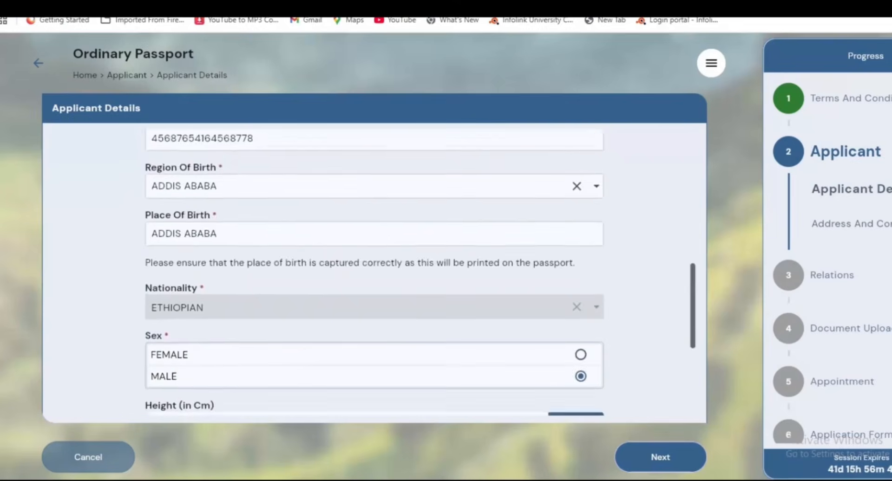
pyautogui.scroll(-5, 375, 272)
pyautogui.scroll(15, 374, 272)
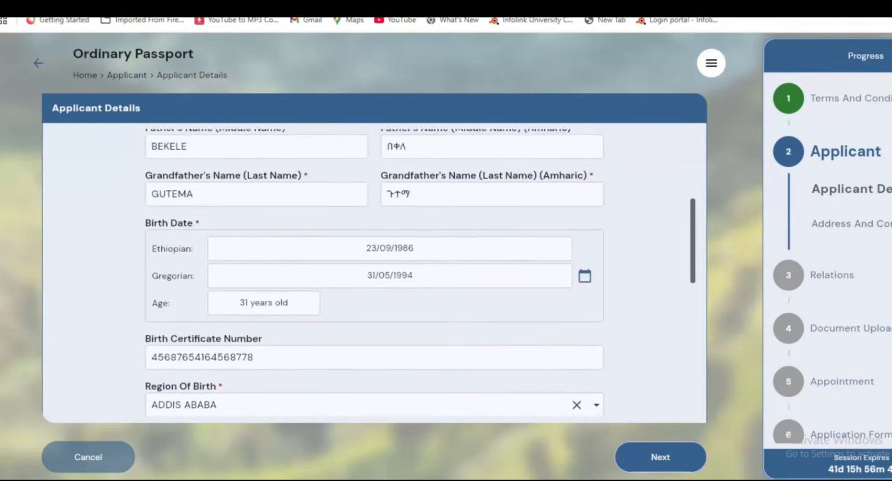
pyautogui.scroll(3, 375, 272)
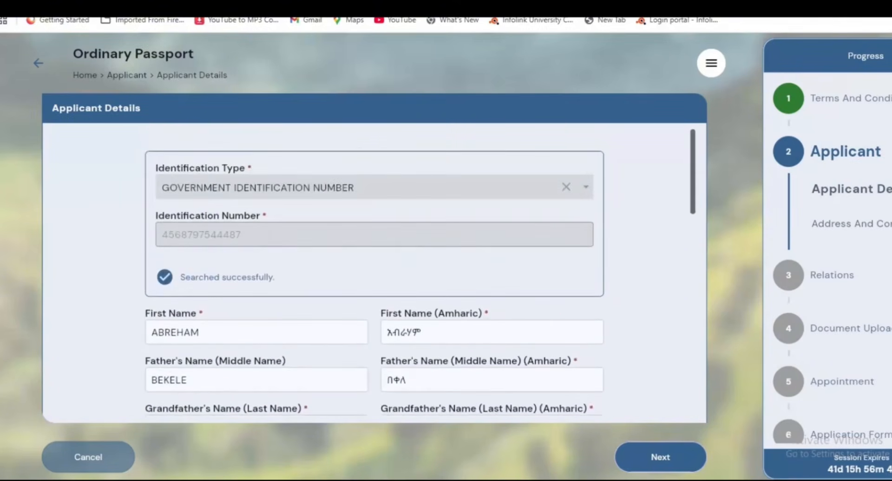
pyautogui.scroll(-4, 374, 272)
pyautogui.scroll(-10, 374, 272)
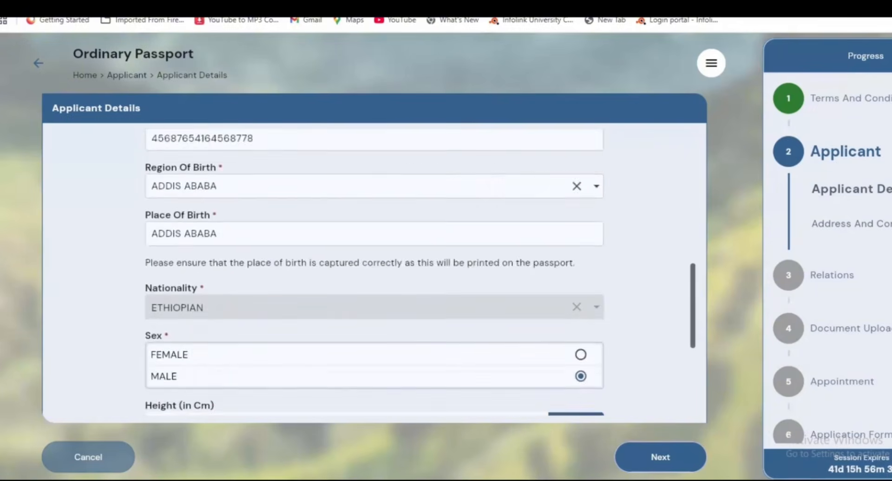
pyautogui.scroll(-1, 374, 272)
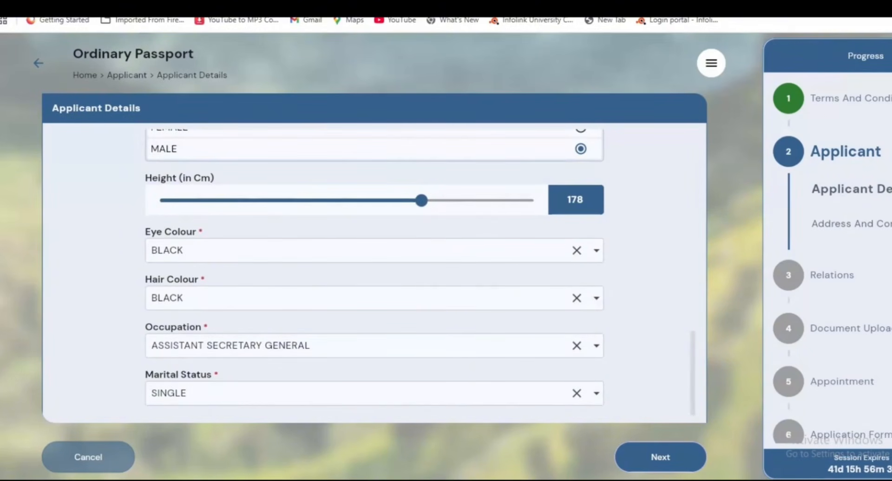
# Step: Advance to Address and Contact, set main address region to ADDIS ABABA, and browse the zone choices
pyautogui.click(660, 457)
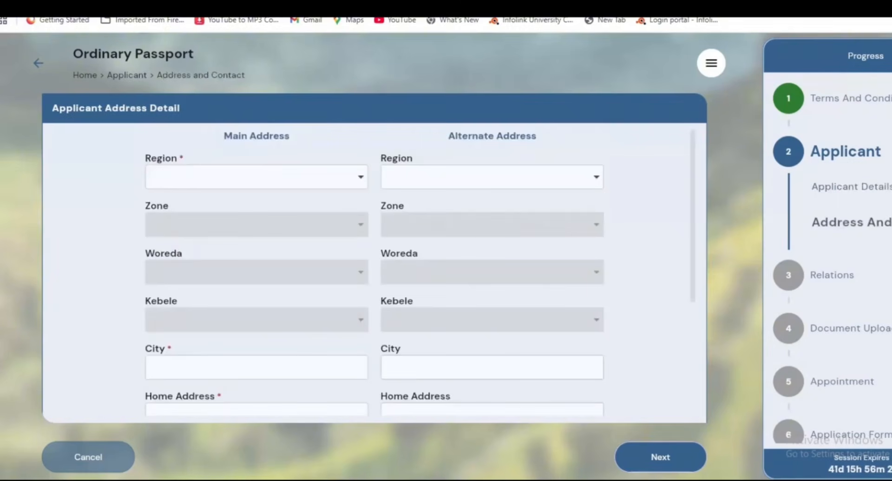
pyautogui.click(257, 177)
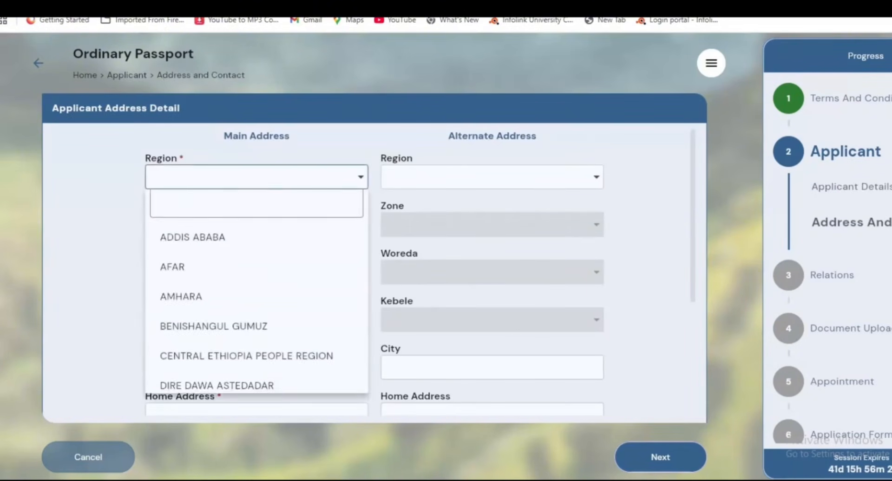
pyautogui.click(237, 243)
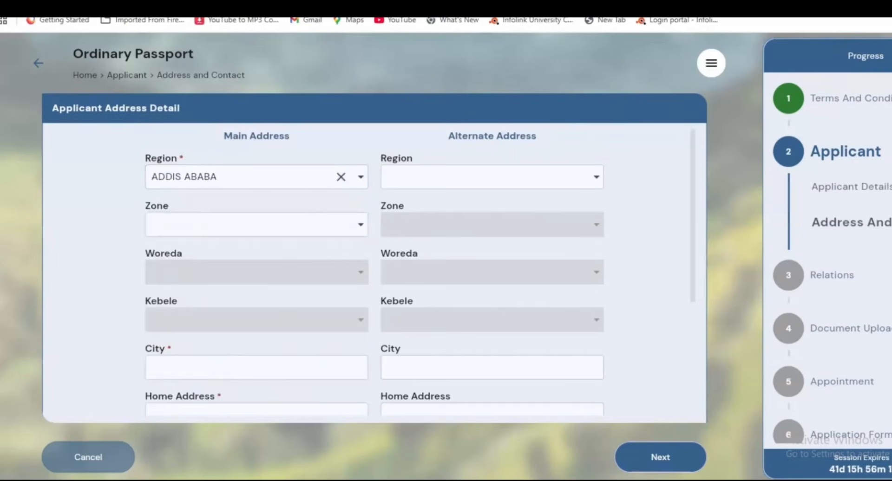
pyautogui.click(256, 224)
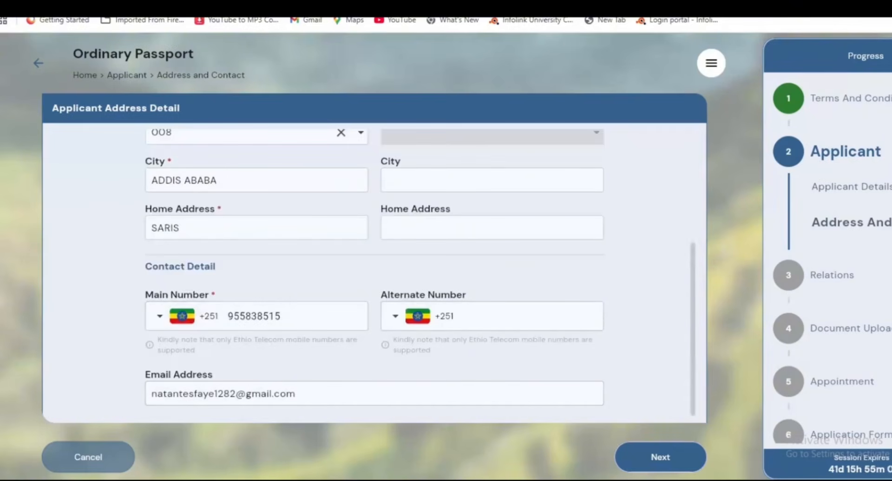
pyautogui.scroll(4, 374, 273)
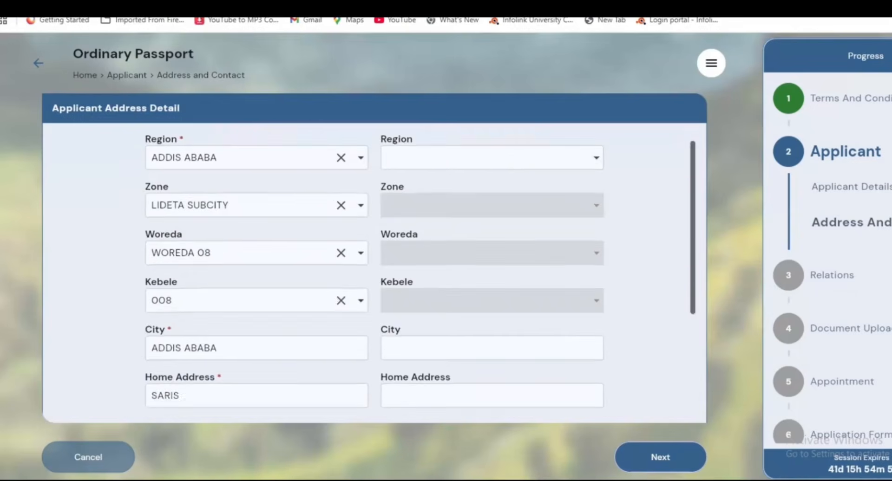
pyautogui.scroll(-4, 374, 272)
pyautogui.scroll(4, 373, 273)
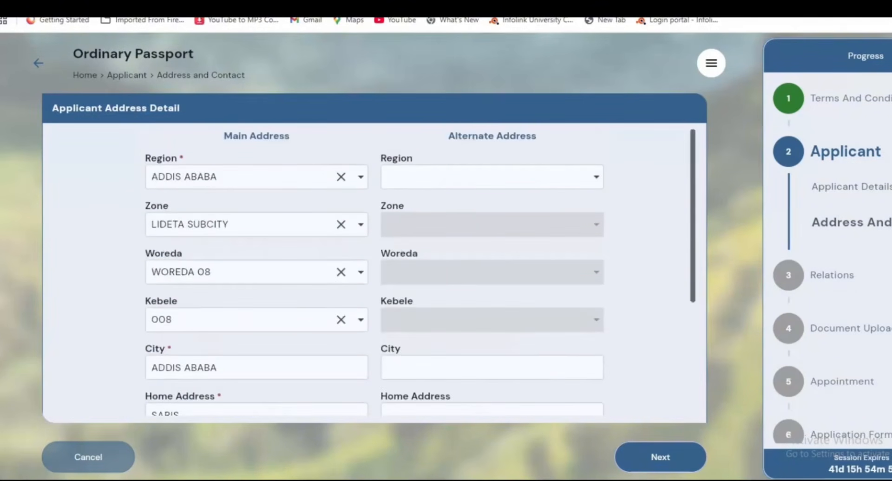
# Step: Set the alternate address region to AMHARA and, after retrying, the zone to KOMBOLCHA
pyautogui.click(492, 177)
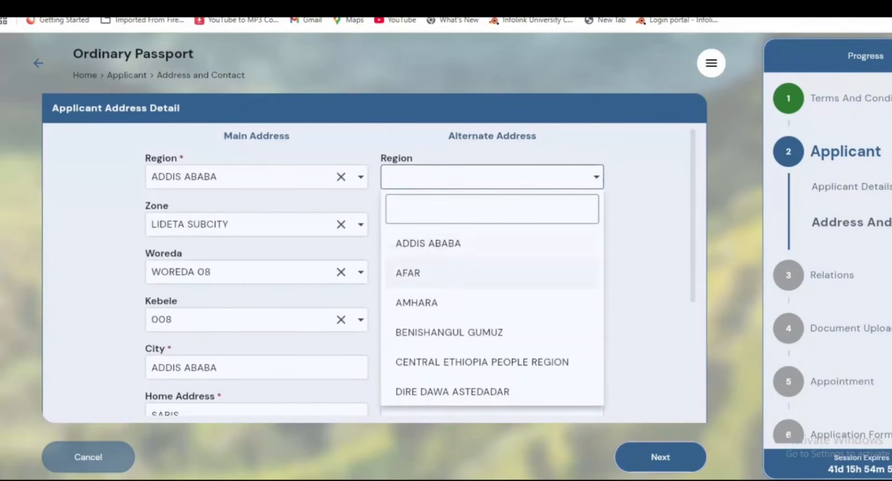
pyautogui.click(416, 303)
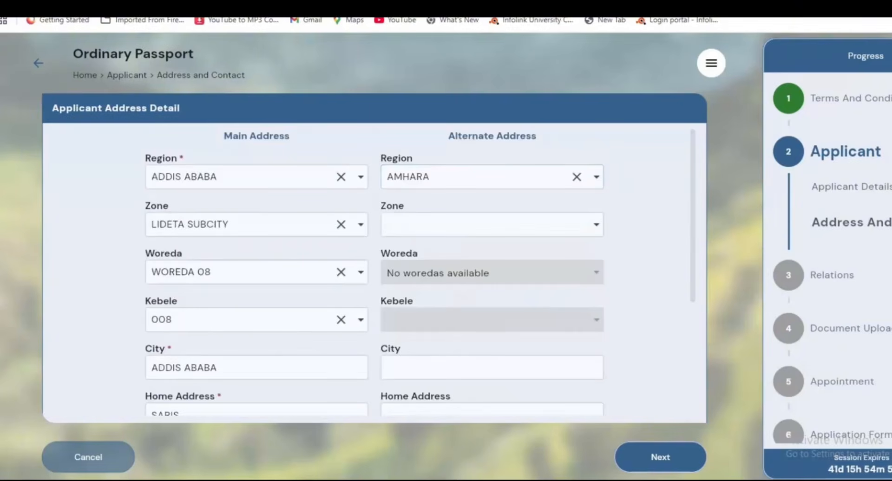
pyautogui.click(492, 225)
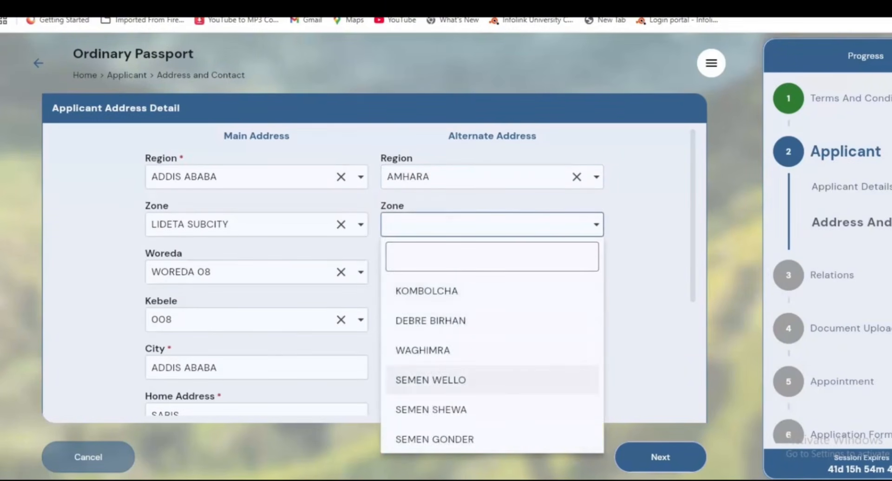
pyautogui.click(430, 380)
pyautogui.scroll(-1, 431, 380)
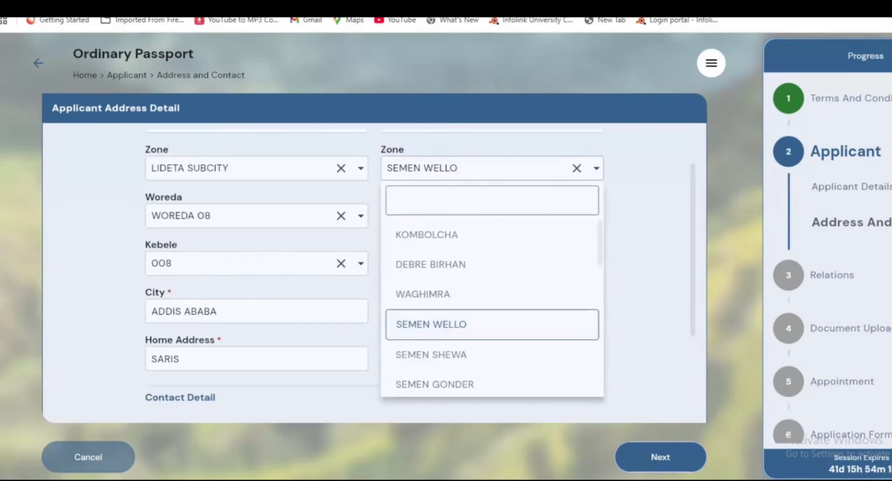
pyautogui.click(596, 216)
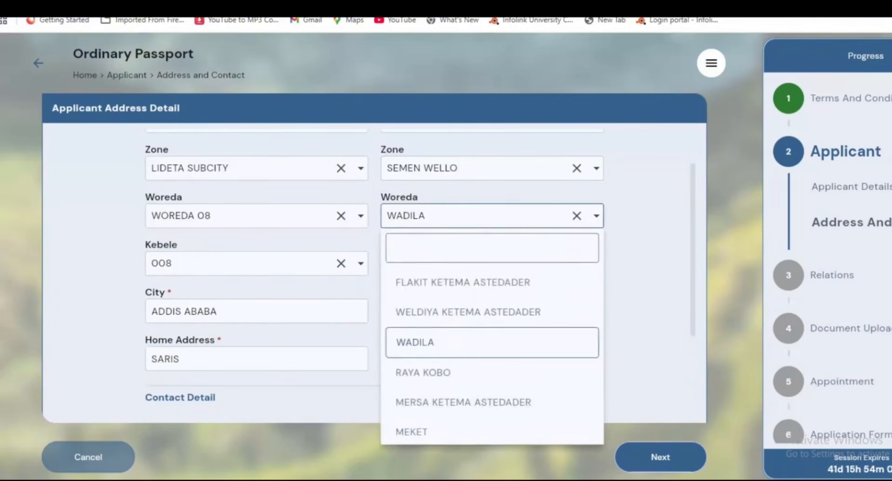
pyautogui.click(576, 216)
pyautogui.click(596, 168)
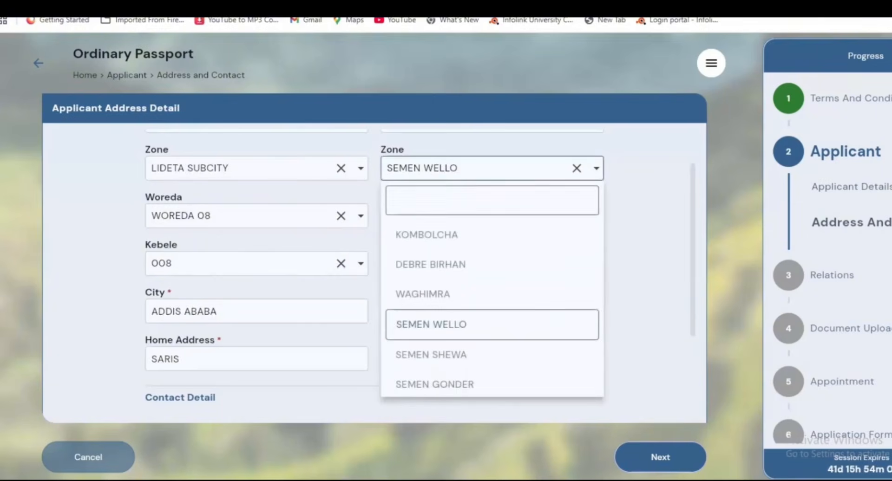
pyautogui.click(576, 169)
pyautogui.click(596, 169)
pyautogui.click(576, 169)
pyautogui.click(577, 169)
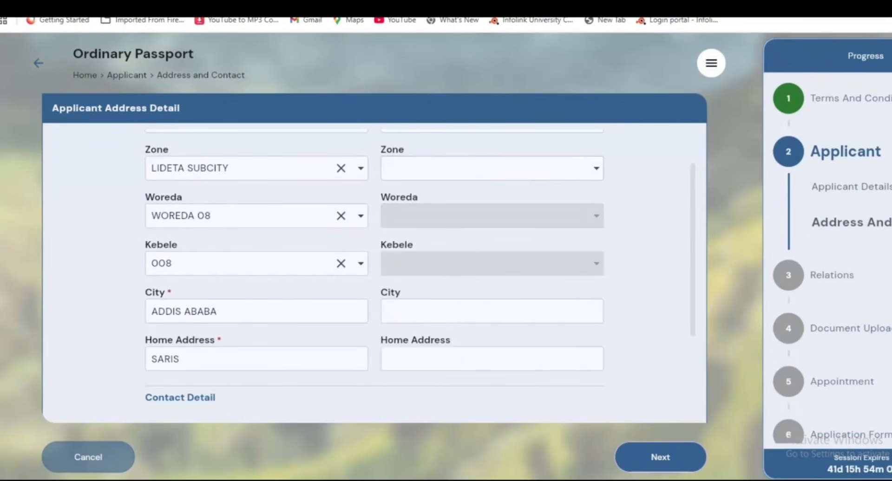
pyautogui.click(576, 168)
pyautogui.press('Return')
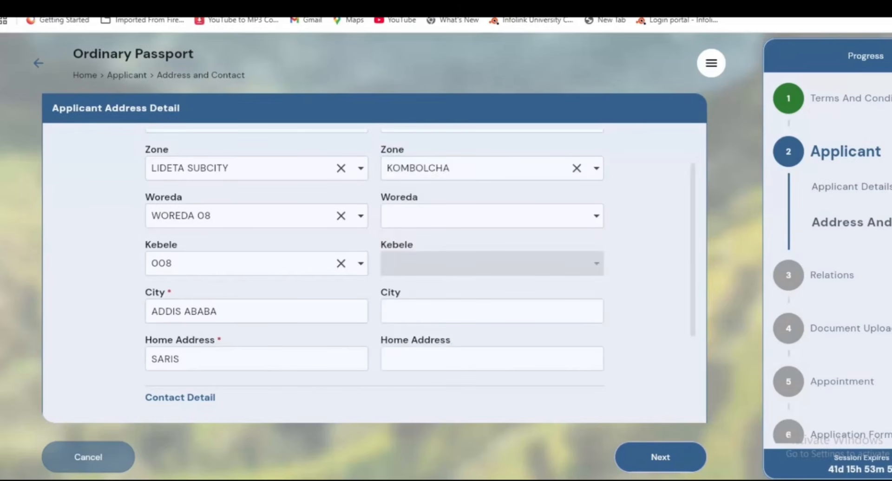
# Step: Set the alternate woreda to KOMBOLCHA ZURIYA YALU GETER and the kebele to METENE
pyautogui.click(492, 216)
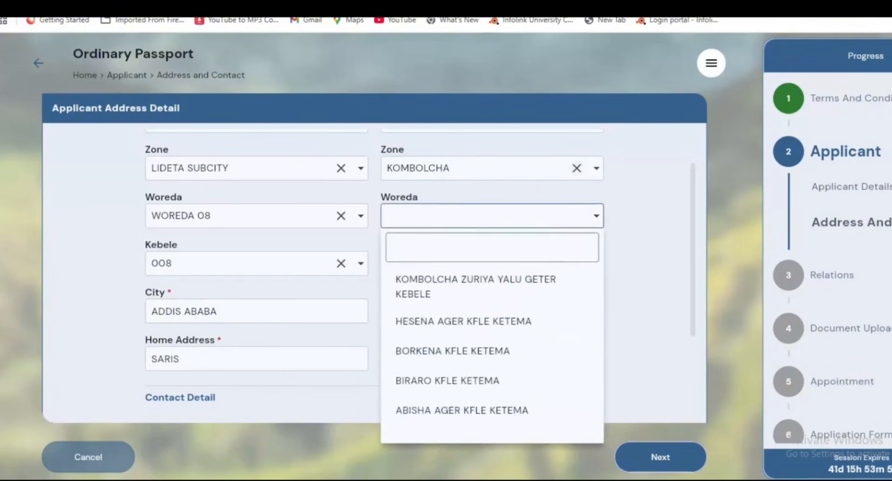
pyautogui.press('Down')
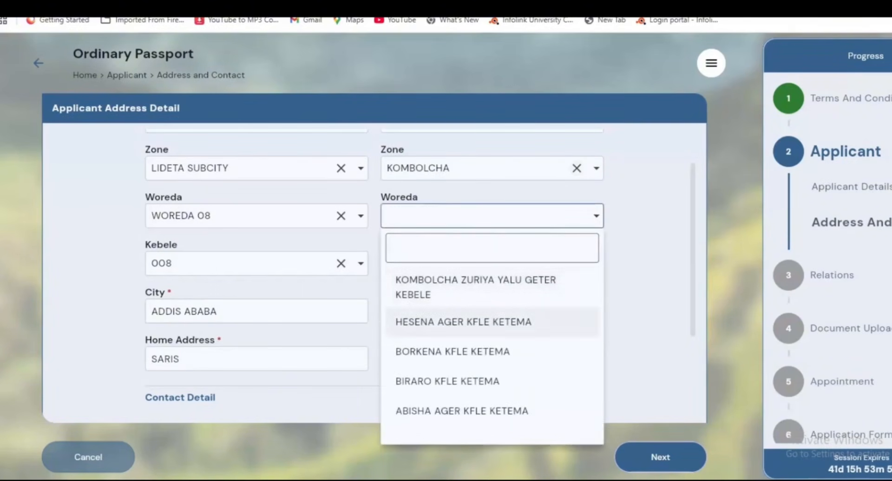
pyautogui.click(475, 287)
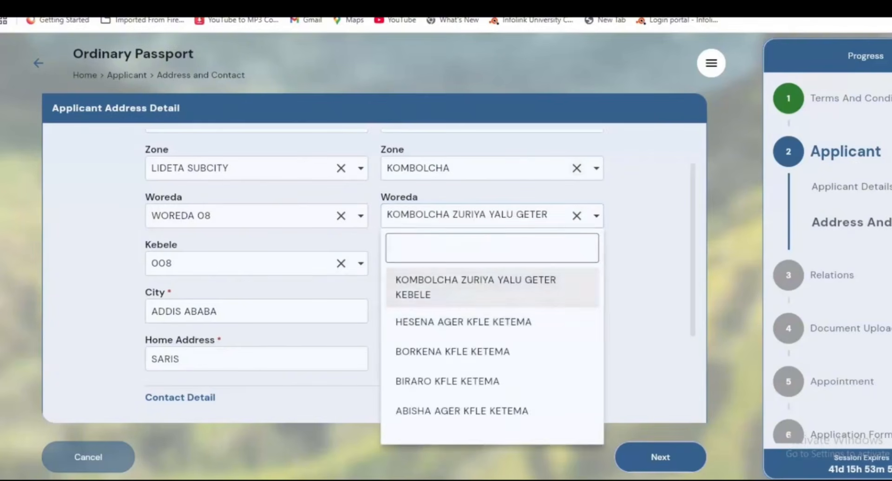
pyautogui.click(492, 263)
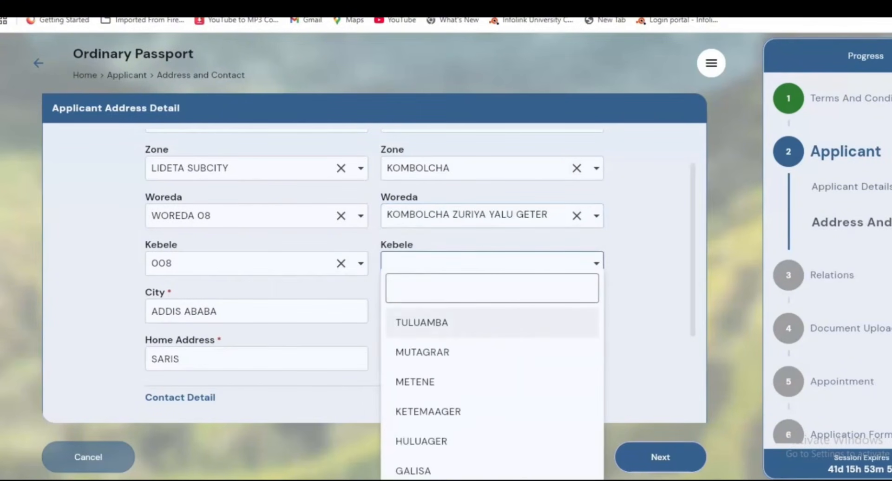
pyautogui.press('Down')
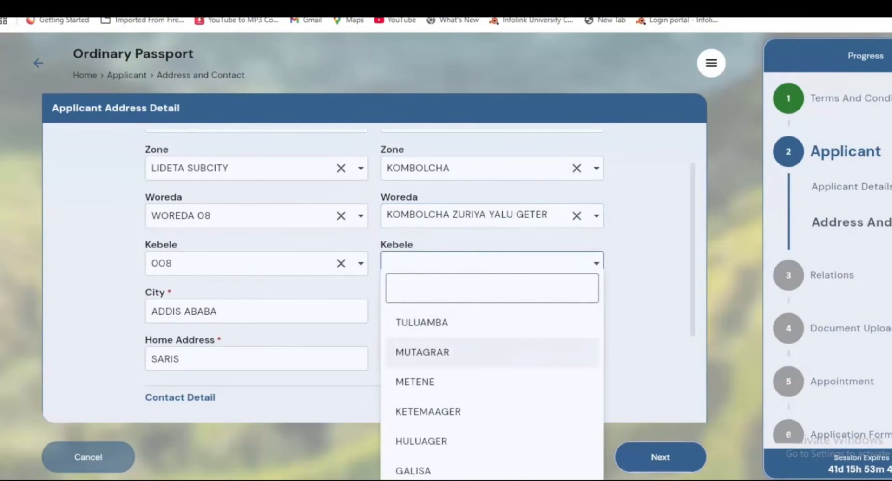
pyautogui.press('Down')
pyautogui.press('Return')
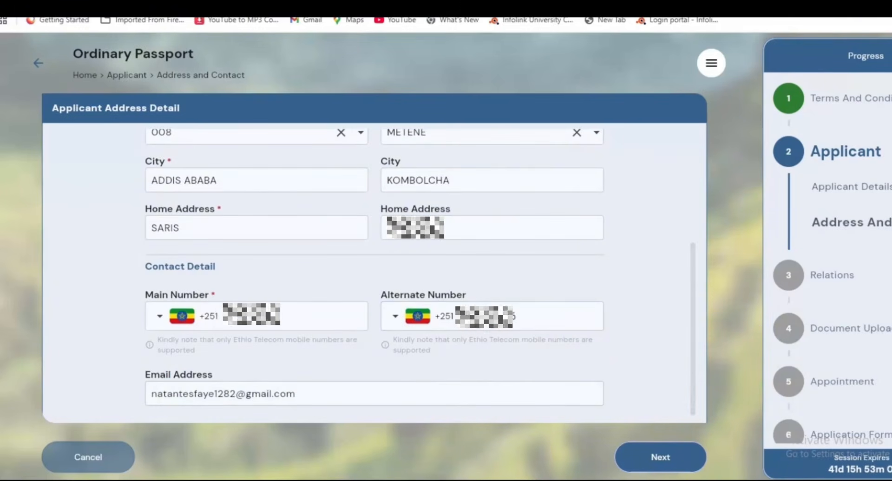
# Step: On the relations step, add a proxy identified by GOVERNMENT IDENTIFICATION NUMBER and look up the number
pyautogui.click(660, 457)
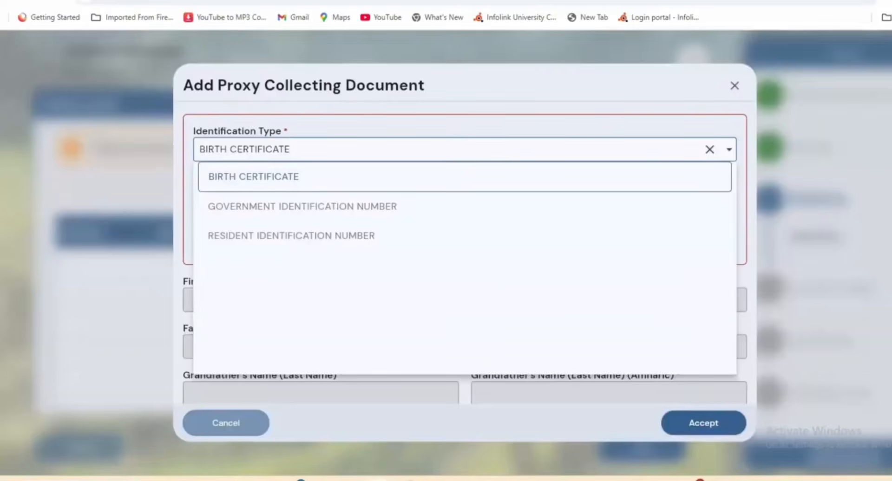
pyautogui.press('Return')
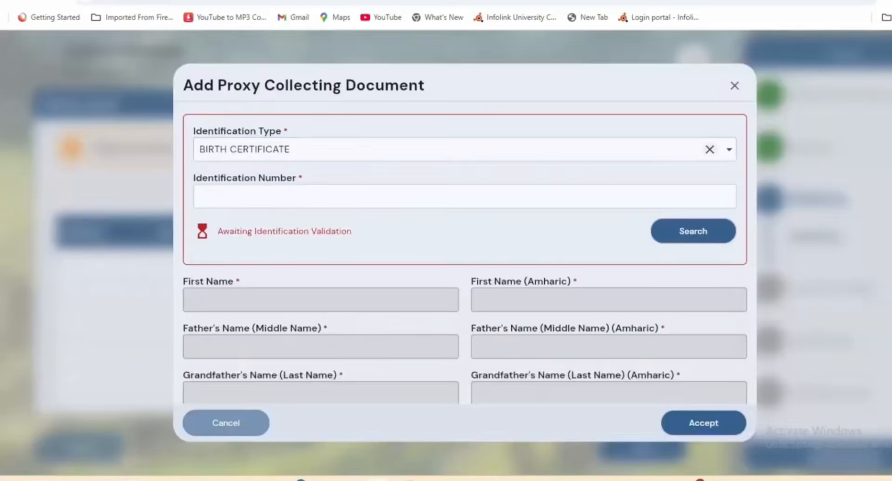
pyautogui.click(709, 150)
pyautogui.click(729, 149)
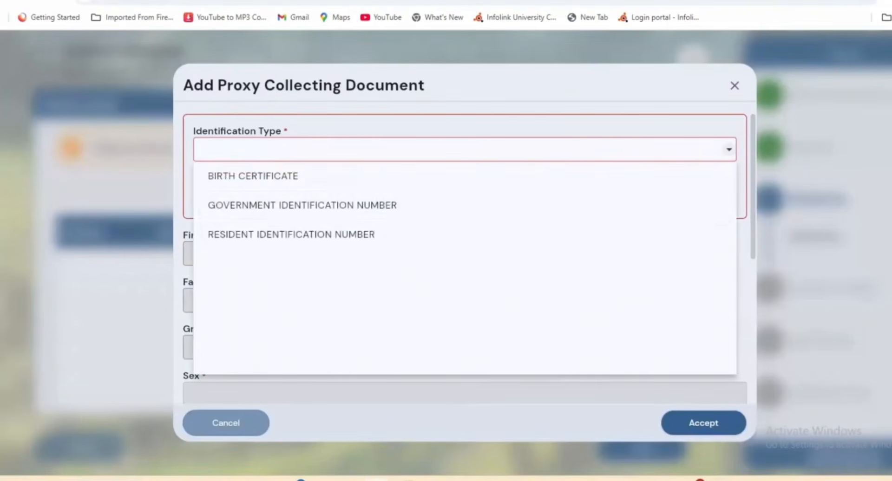
pyautogui.click(464, 205)
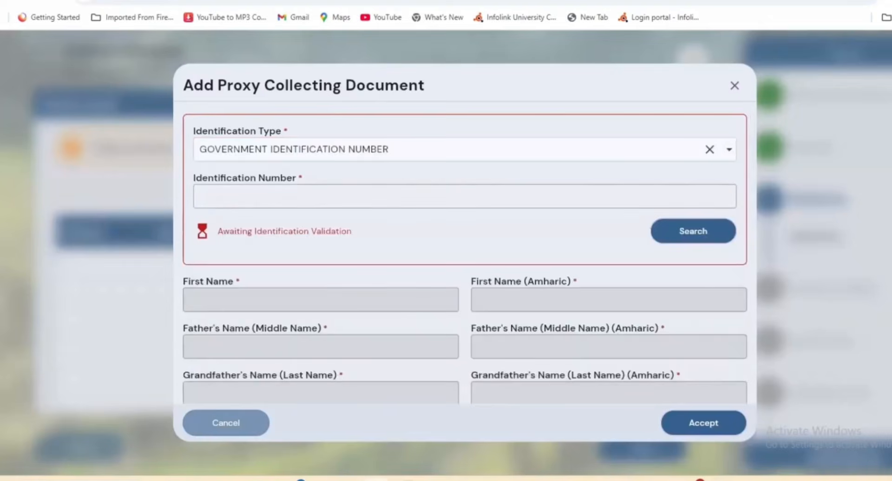
pyautogui.click(464, 197)
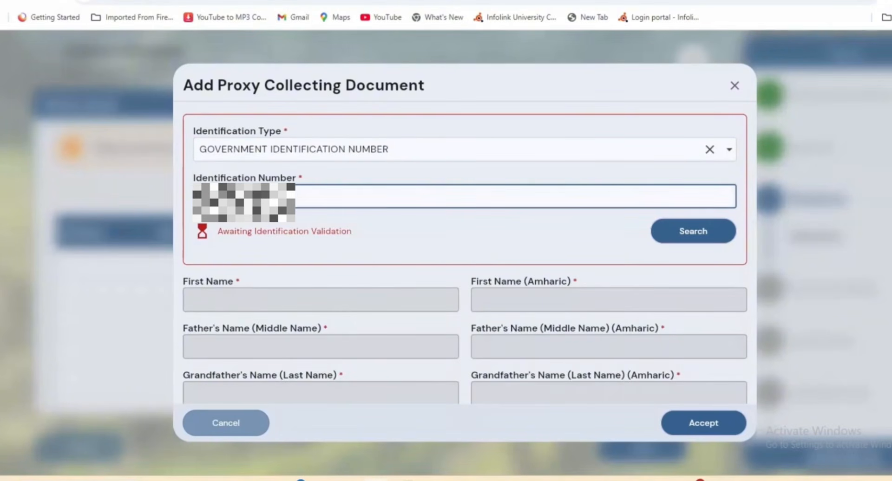
pyautogui.click(693, 232)
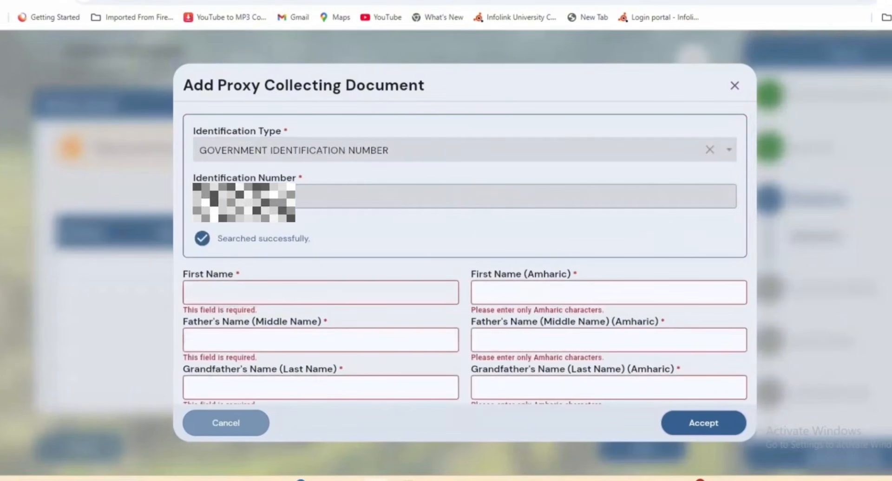
# Step: Enter the proxy's first, father's and grandfather's names and set sex to MALE
pyautogui.click(321, 292)
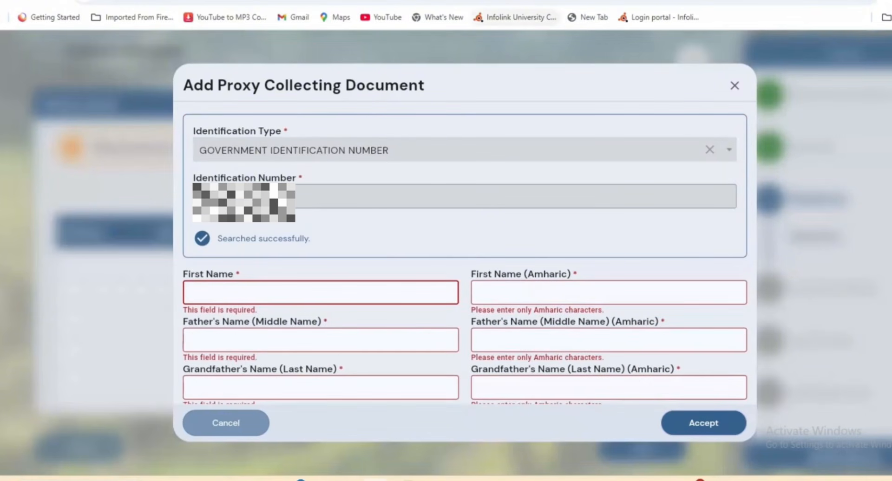
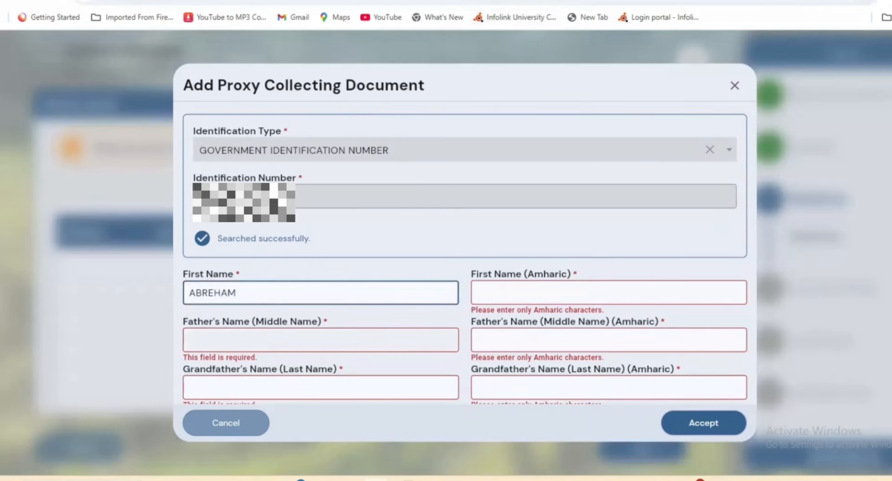
pyautogui.click(321, 340)
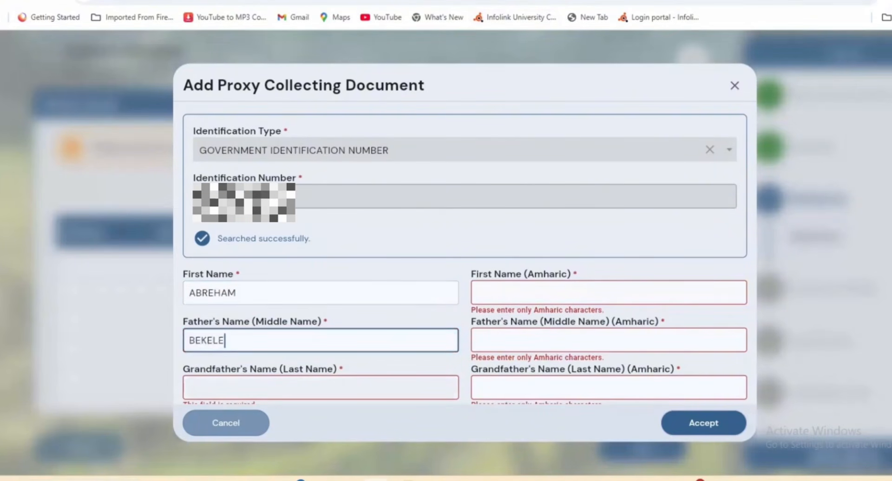
pyautogui.click(320, 387)
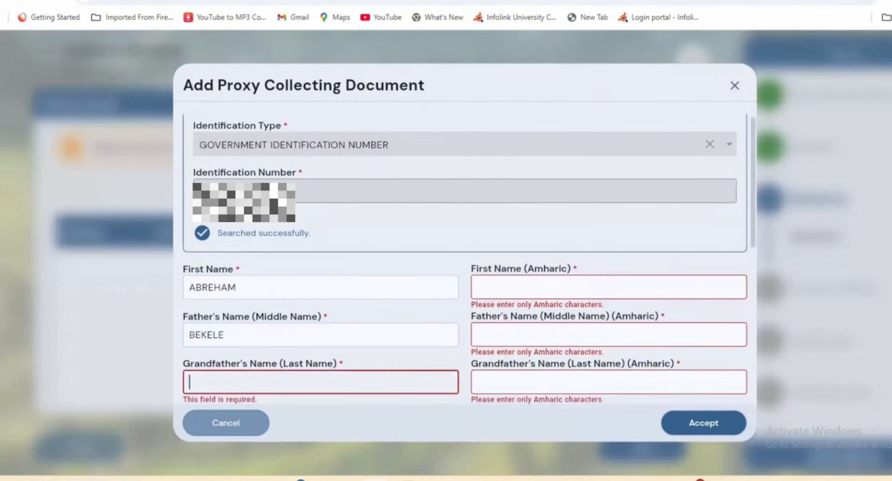
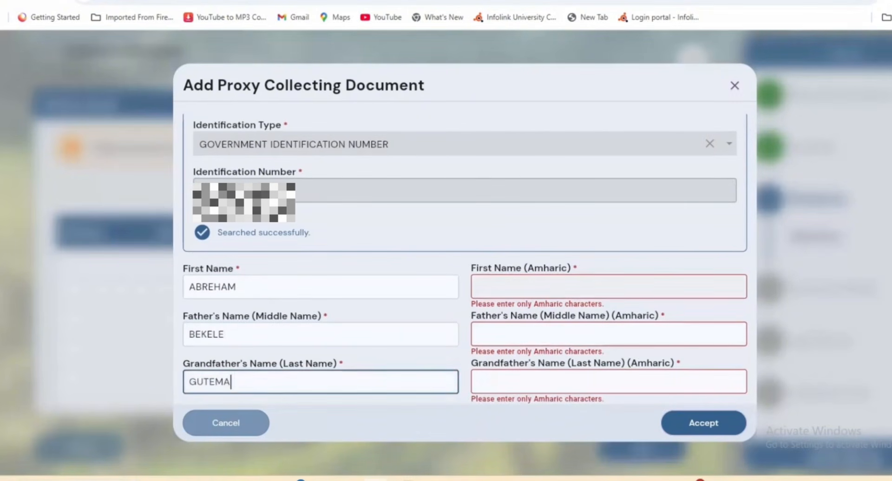
pyautogui.click(609, 286)
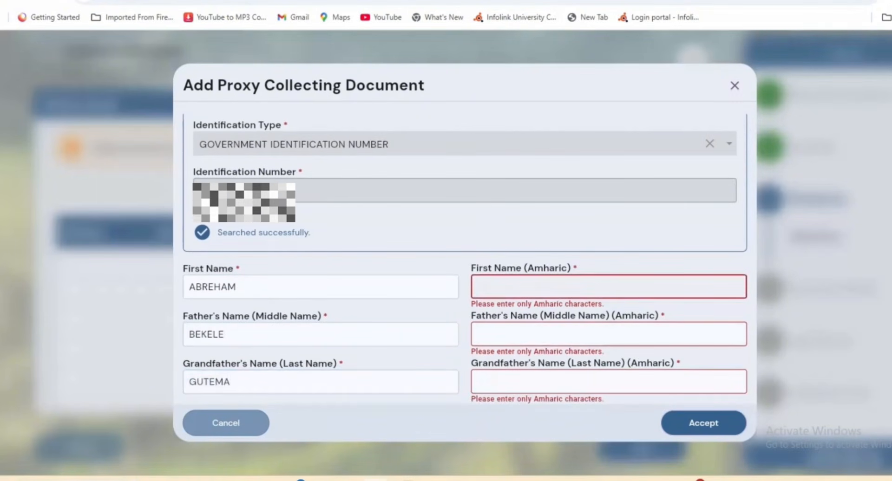
pyautogui.scroll(-4, 465, 260)
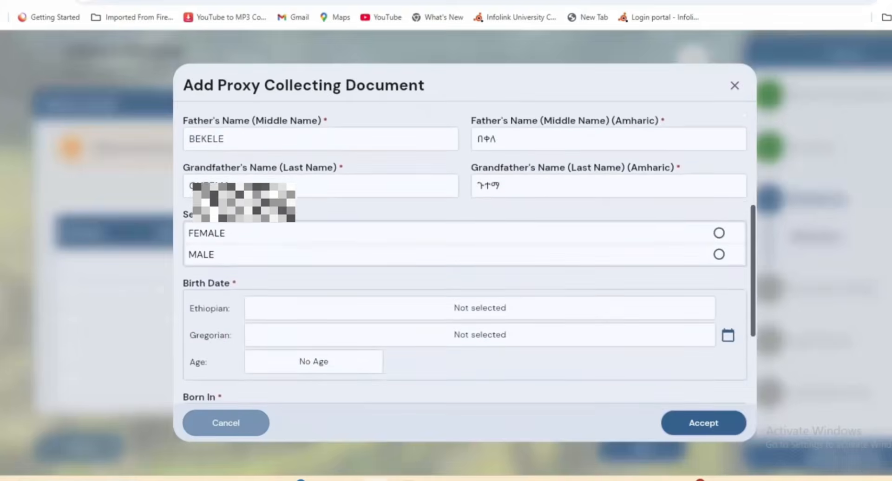
pyautogui.click(719, 254)
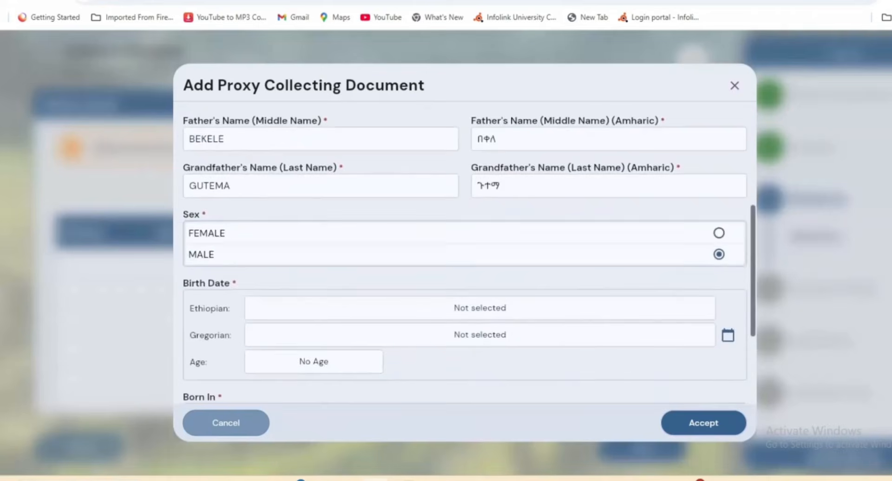
pyautogui.scroll(-2, 464, 260)
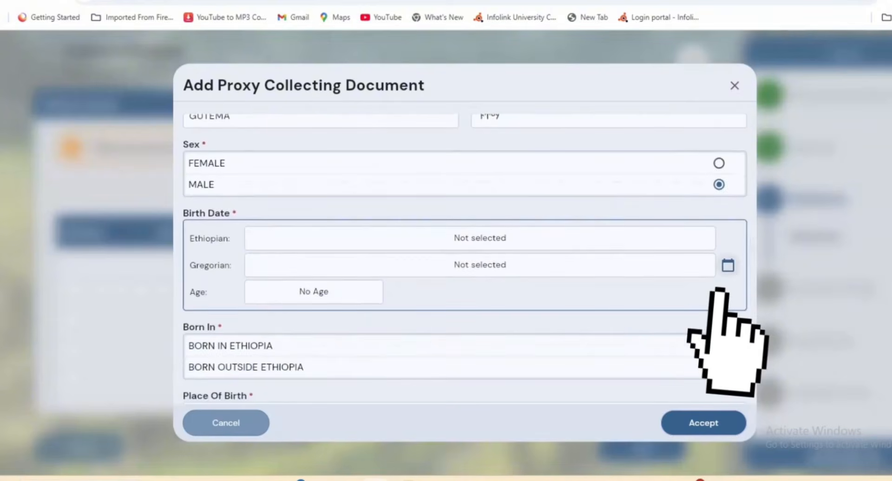
pyautogui.click(727, 266)
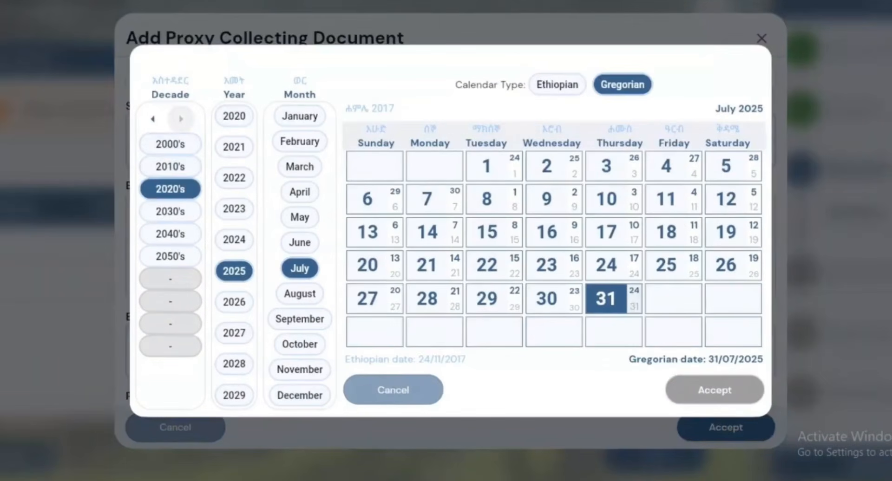
pyautogui.click(153, 119)
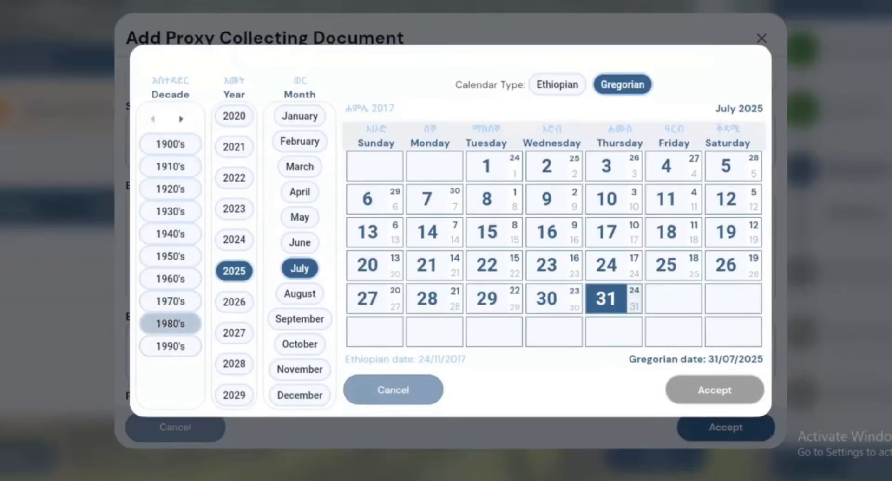
pyautogui.click(171, 346)
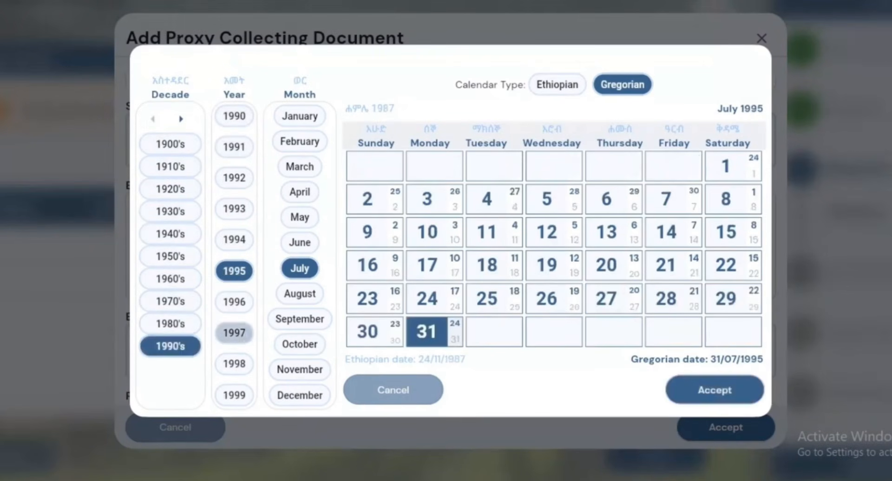
pyautogui.click(234, 239)
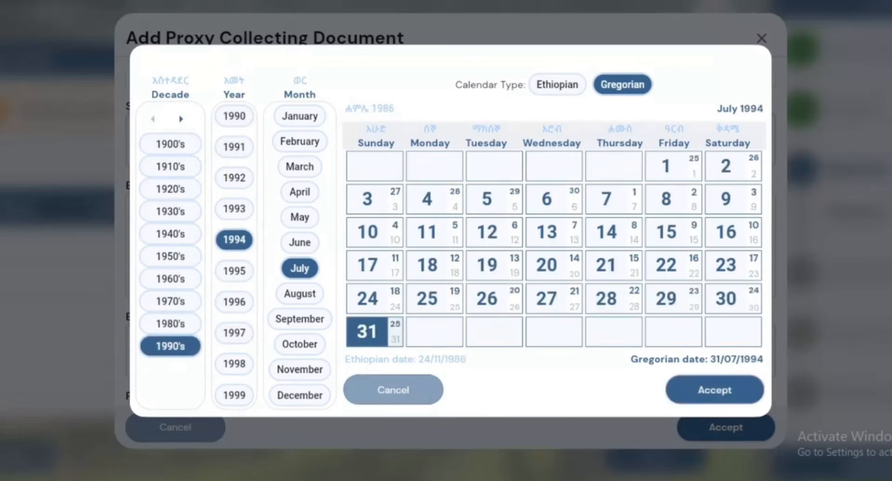
pyautogui.click(299, 216)
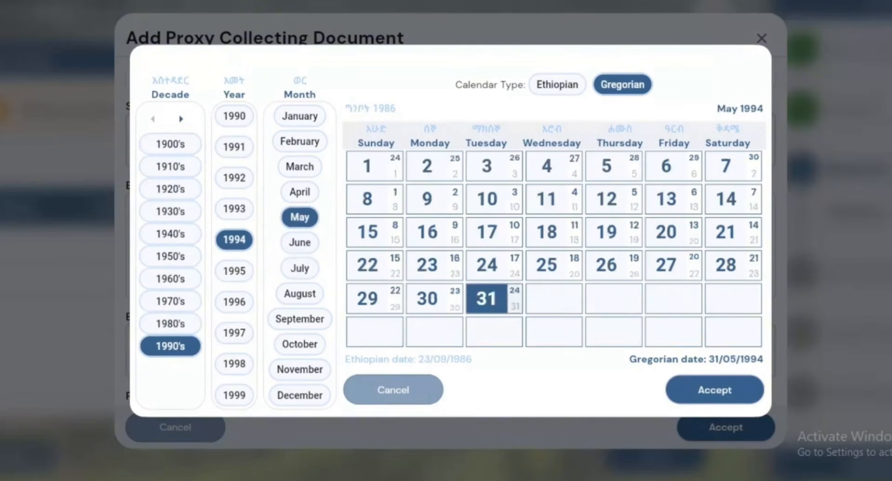
pyautogui.click(714, 391)
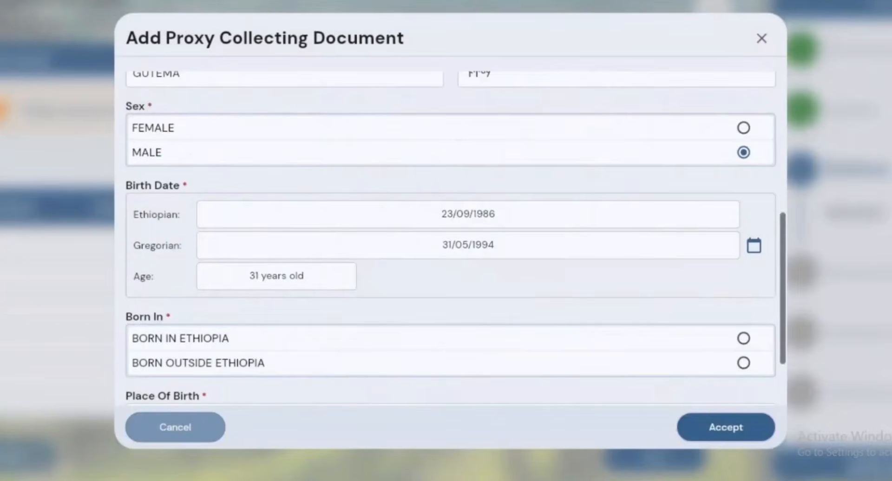
# Step: Mark the proxy as born in Ethiopia, ADDIS ABABA, and accept the proxy into the table
pyautogui.scroll(-2, 451, 238)
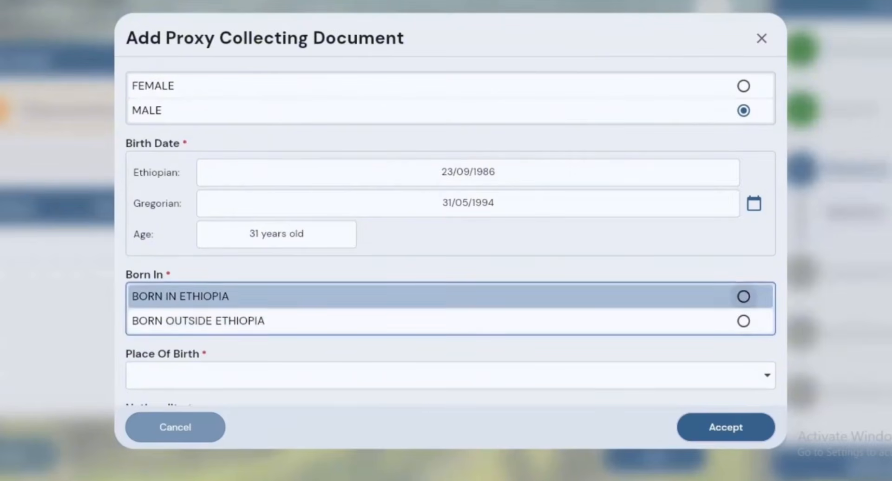
pyautogui.click(743, 296)
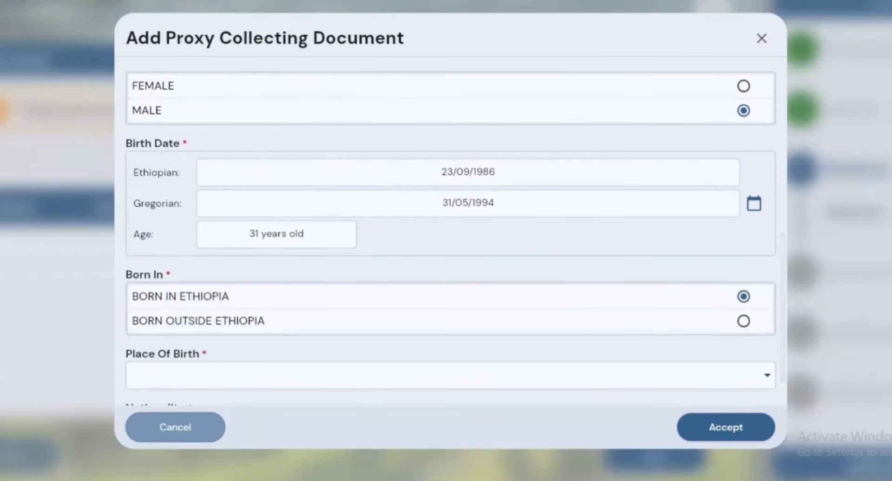
pyautogui.scroll(-1, 450, 232)
pyautogui.click(418, 326)
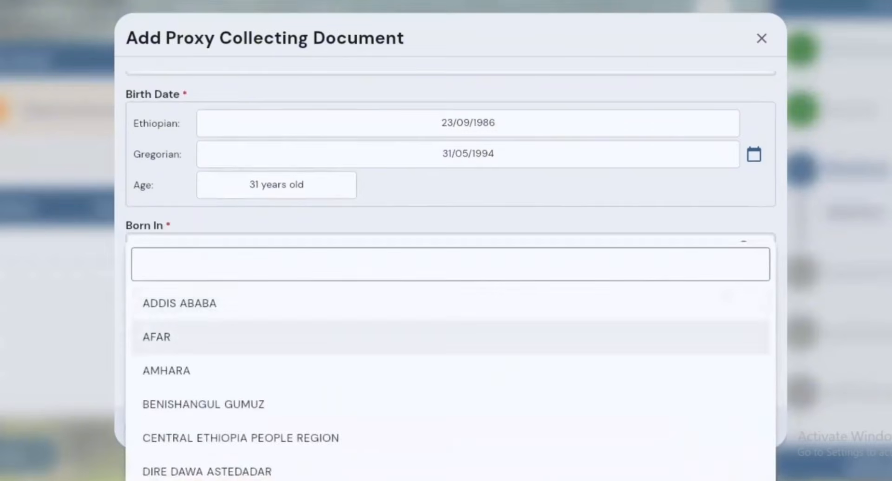
pyautogui.click(418, 302)
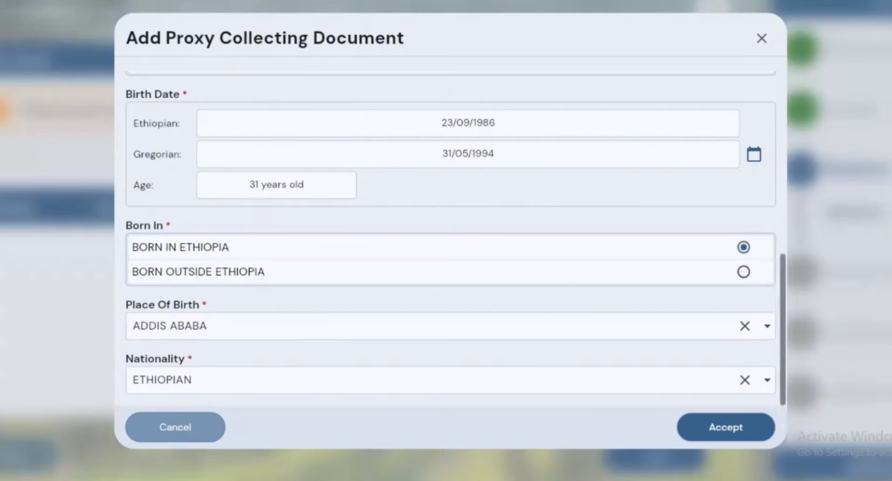
pyautogui.scroll(8, 450, 239)
pyautogui.scroll(2, 451, 239)
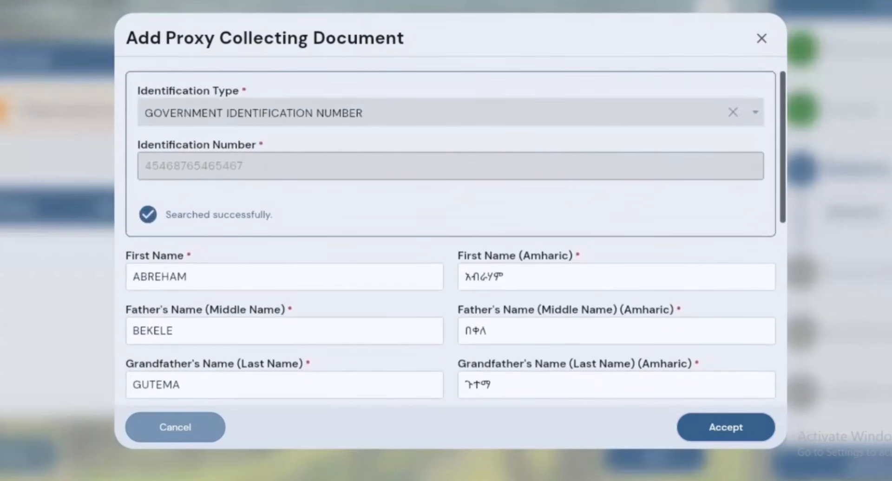
pyautogui.scroll(-8, 450, 239)
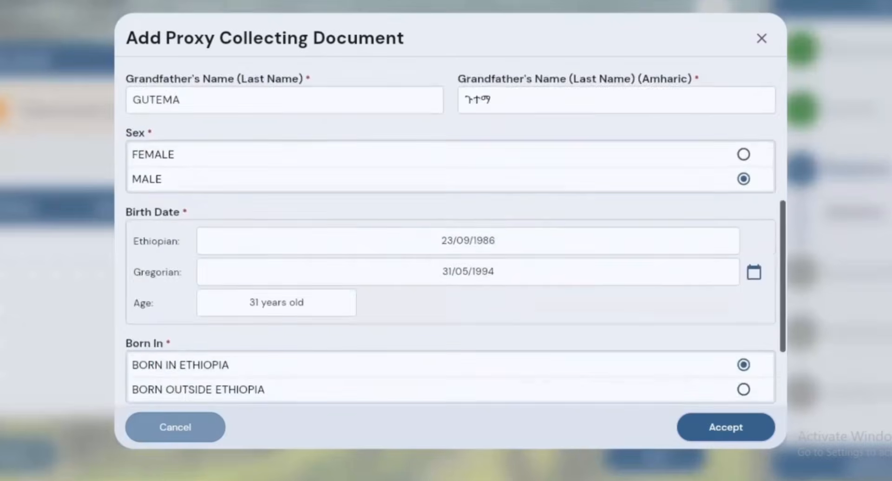
pyautogui.scroll(-2, 450, 240)
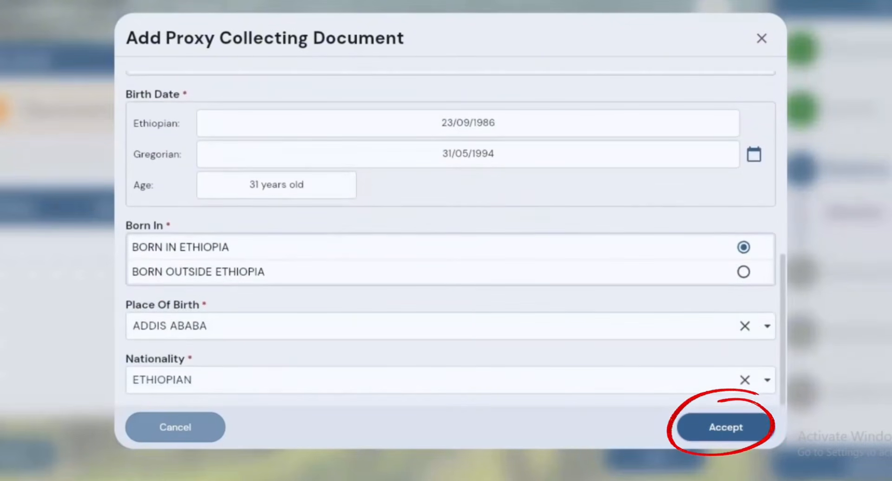
pyautogui.click(725, 427)
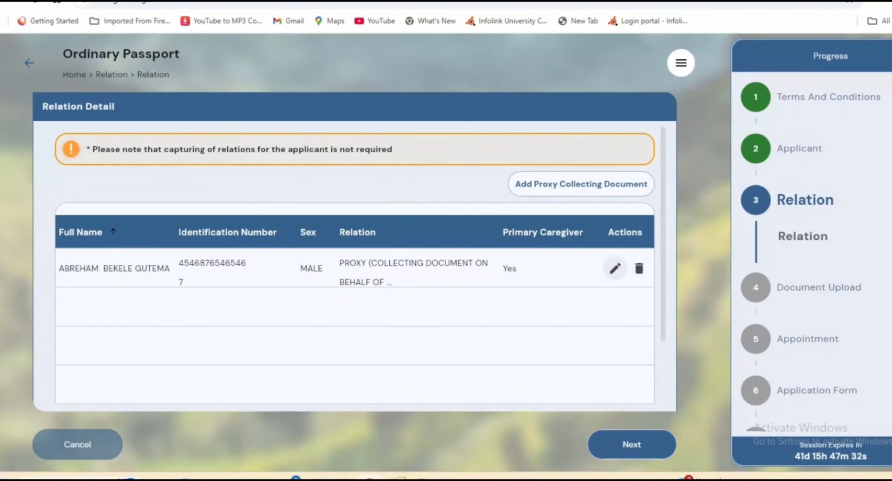
pyautogui.click(614, 268)
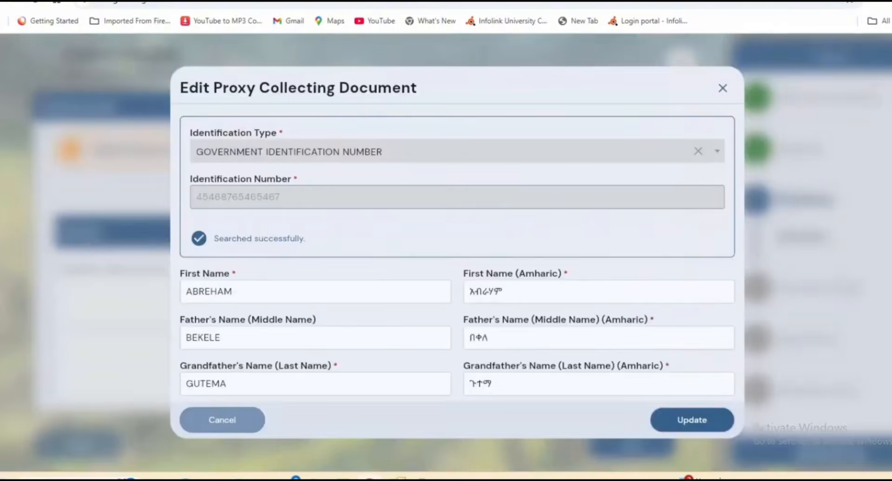
pyautogui.scroll(-6, 457, 256)
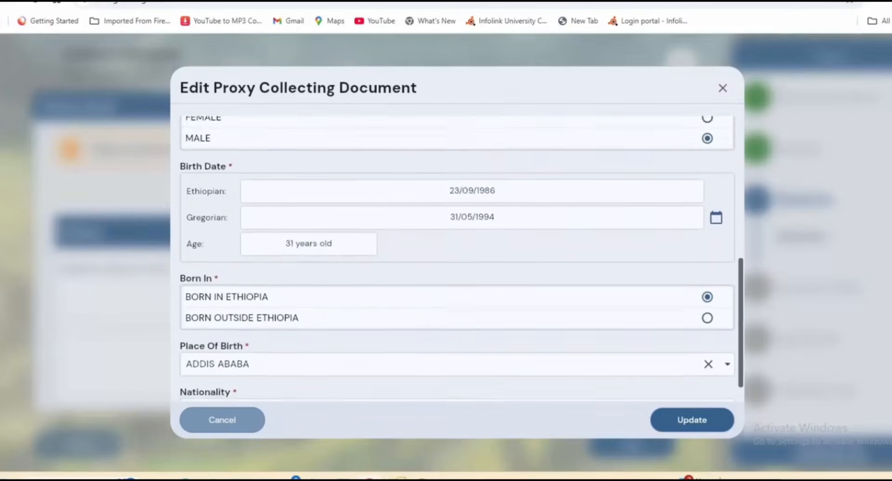
pyautogui.scroll(-1, 457, 255)
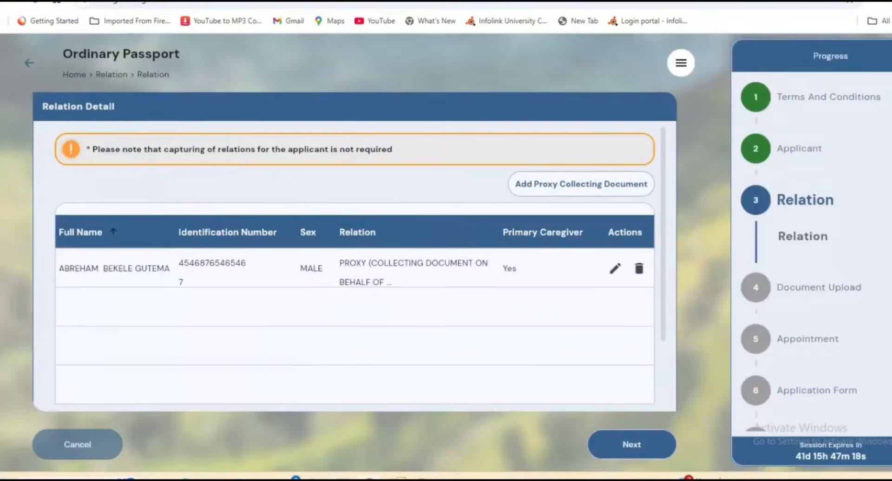
# Step: Upload the authenticated birth certificate from the Pictures folder, then advance to appointment scheduling
pyautogui.click(631, 445)
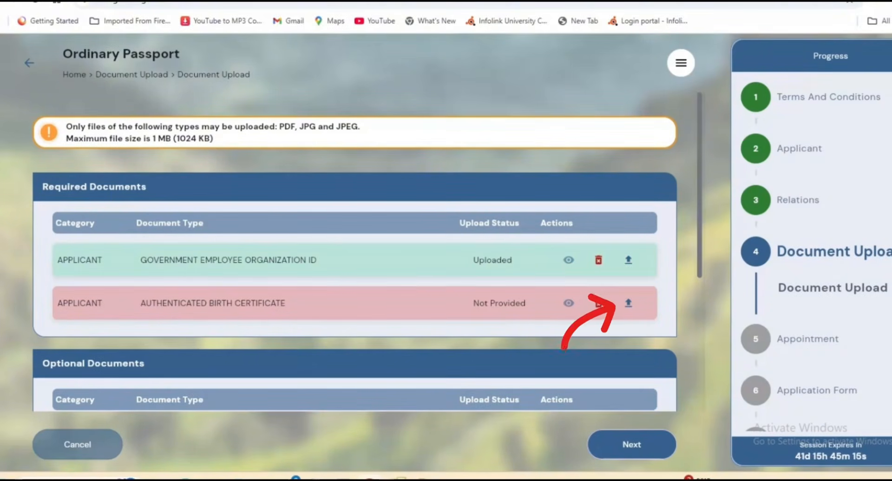
pyautogui.click(628, 303)
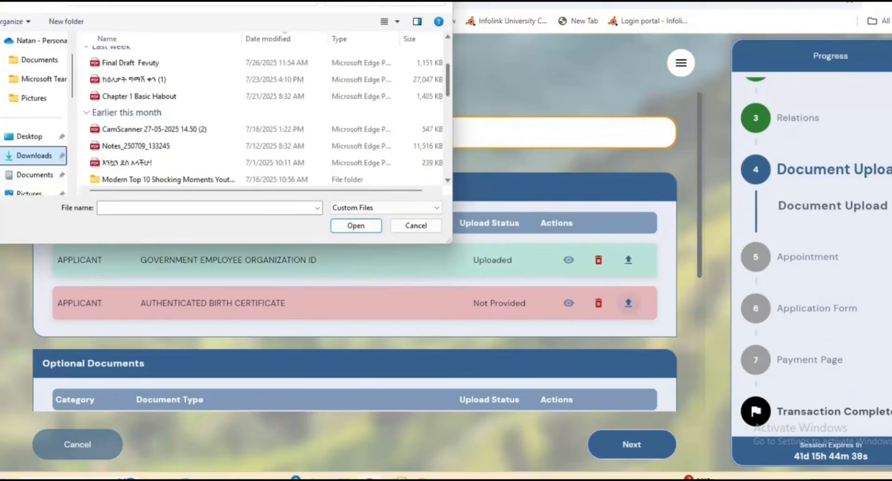
pyautogui.scroll(-2, 265, 115)
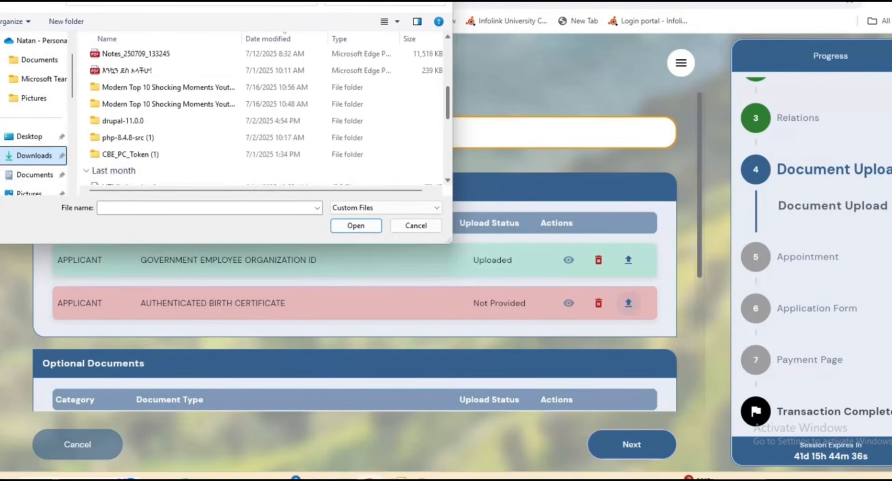
pyautogui.scroll(-2, 265, 115)
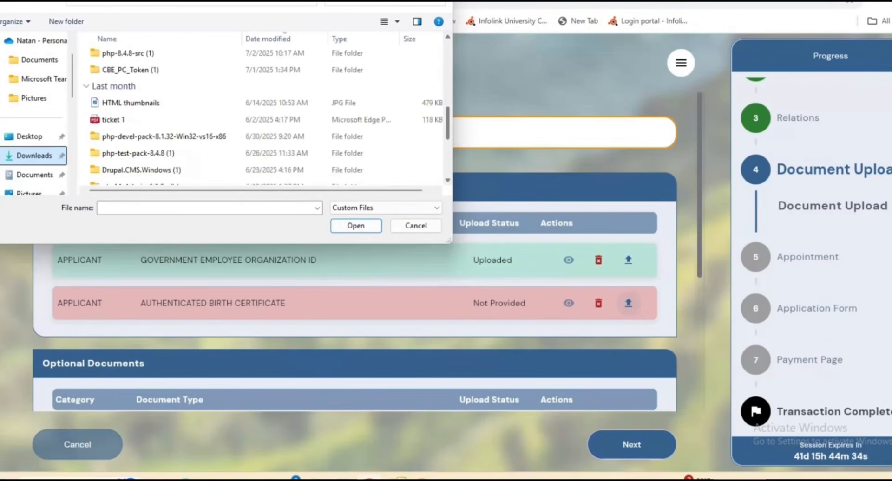
pyautogui.click(39, 60)
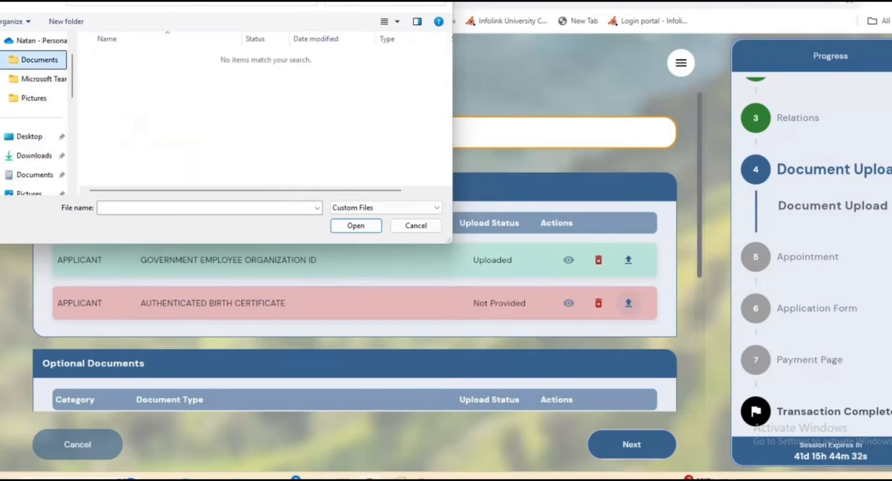
pyautogui.scroll(-3, 35, 116)
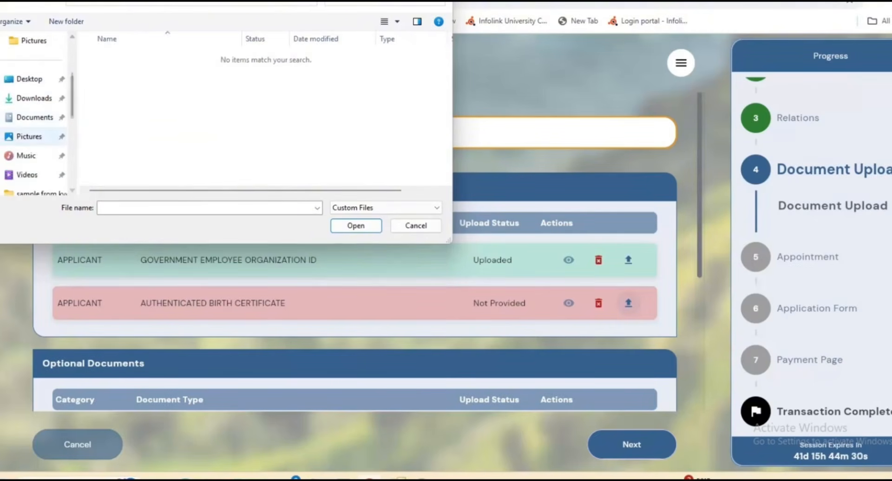
pyautogui.click(29, 136)
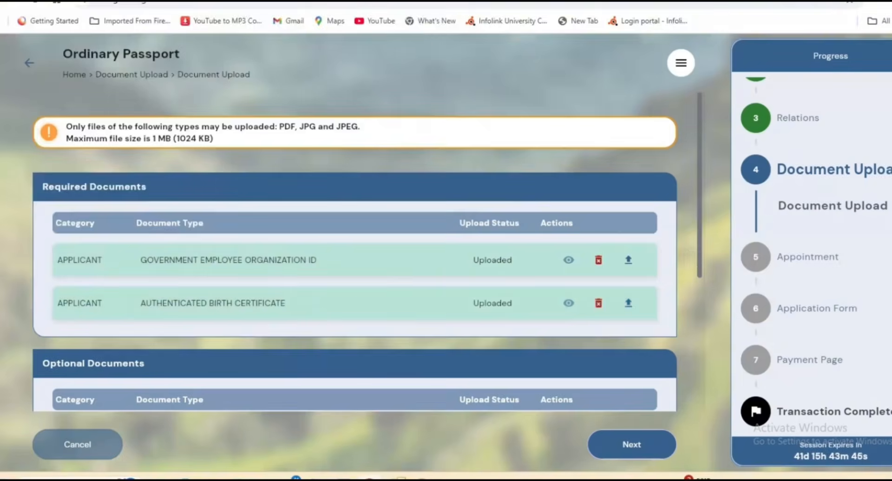
pyautogui.click(631, 445)
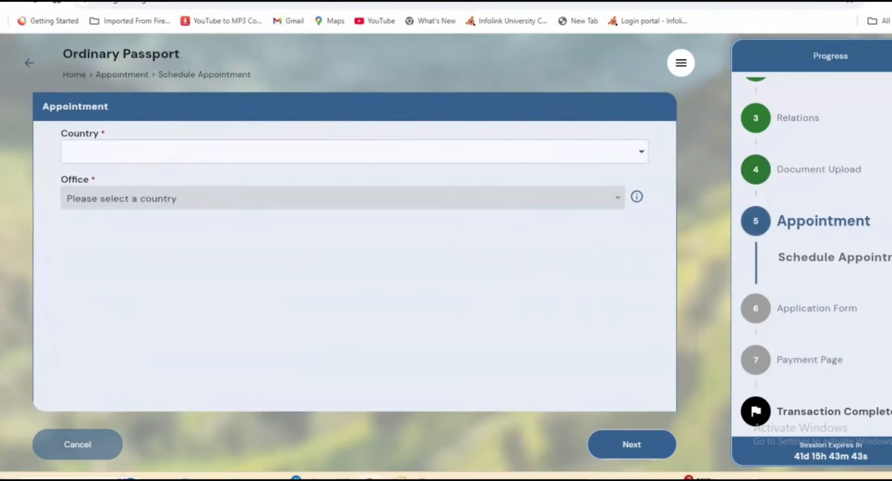
# Step: Set the appointment country to ETHIOPIA and office to Immigration and Citizenship Service
pyautogui.click(354, 151)
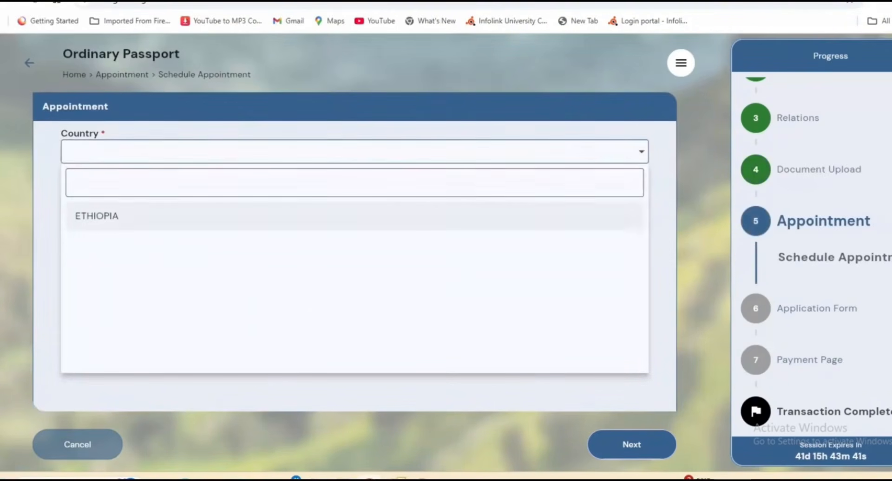
pyautogui.click(347, 216)
pyautogui.click(343, 197)
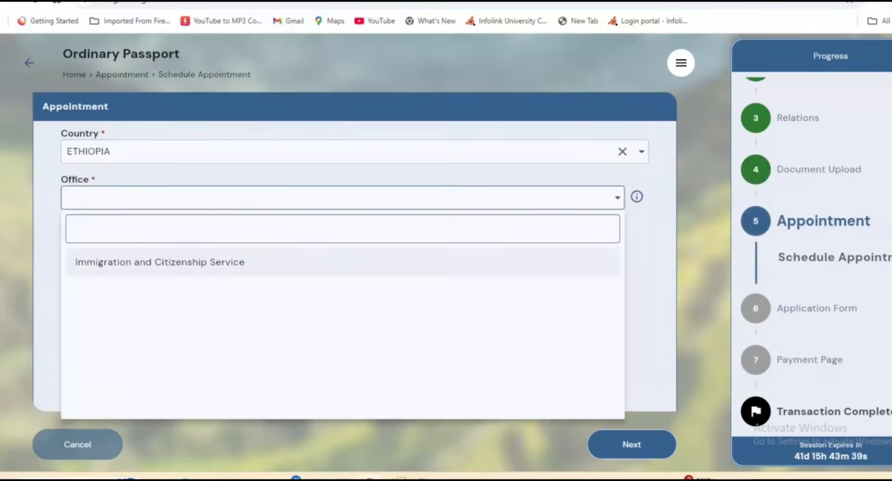
pyautogui.click(345, 263)
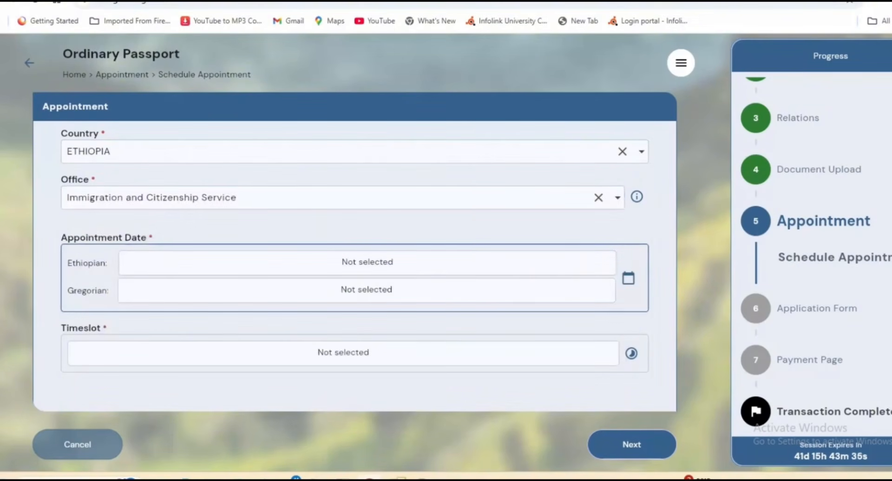
# Step: Choose an appointment date from the calendar and book the 3:00 PM - 4:00 PM time slot
pyautogui.click(492, 284)
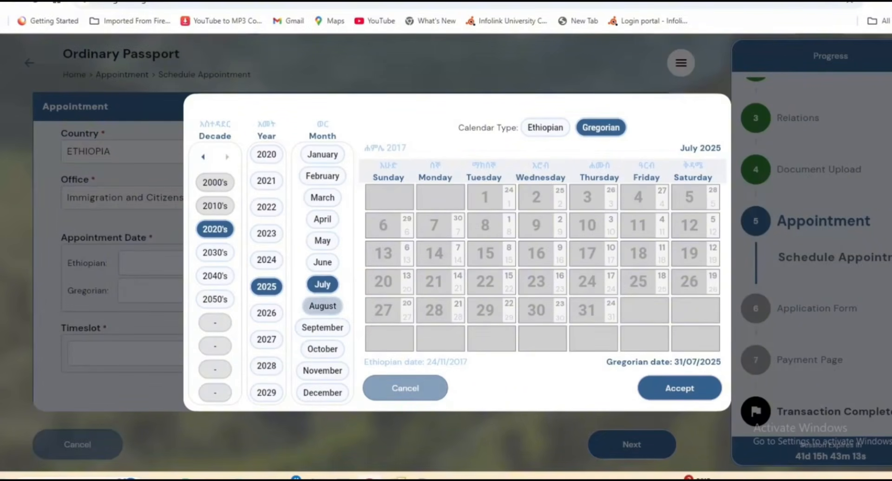
pyautogui.click(322, 305)
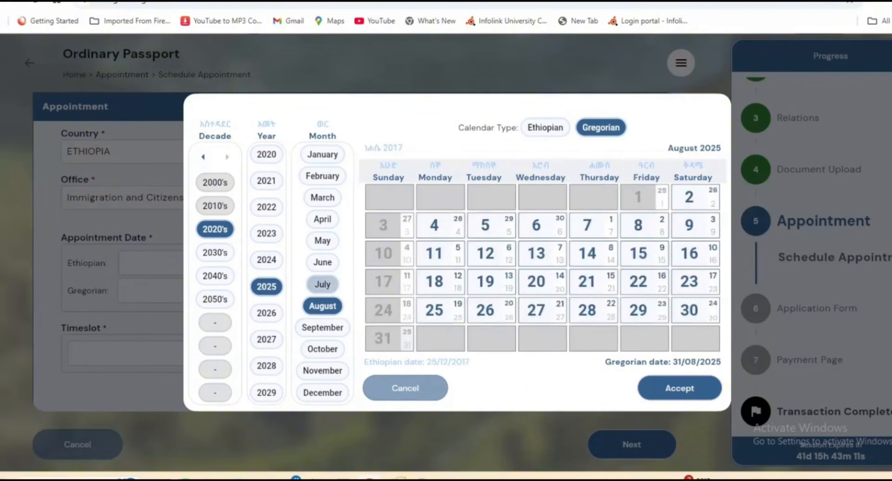
pyautogui.click(322, 284)
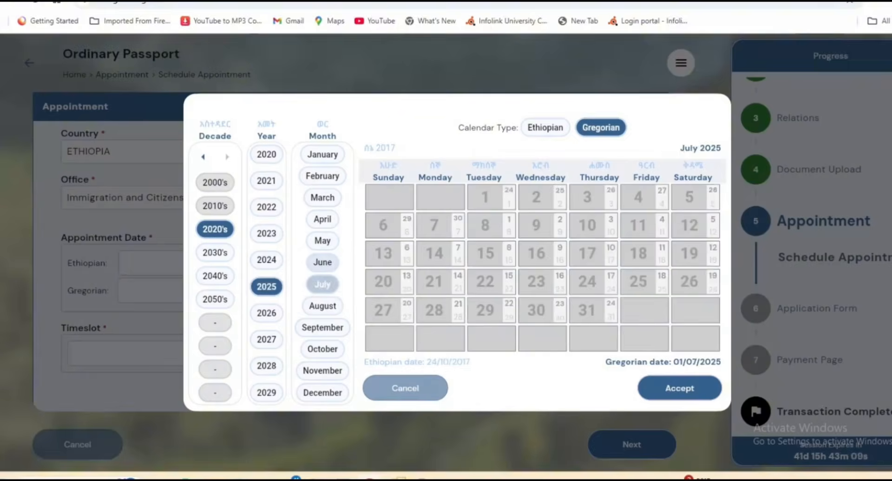
pyautogui.click(322, 306)
pyautogui.click(434, 225)
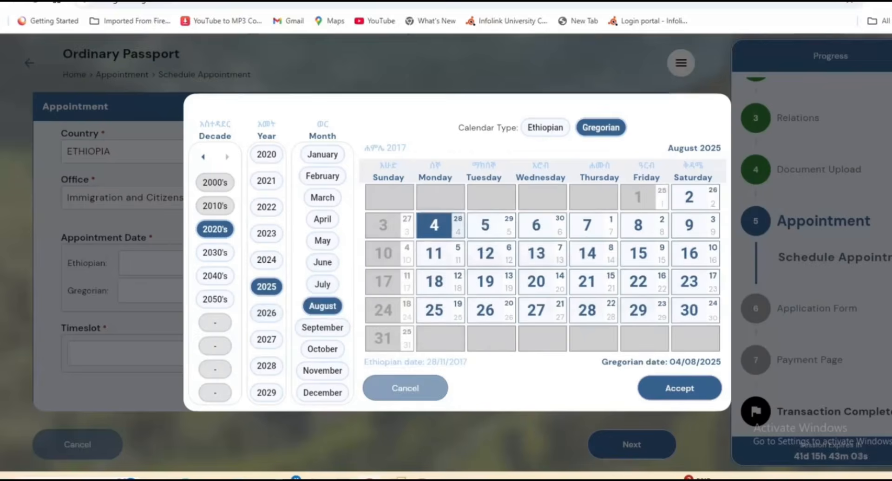
pyautogui.click(679, 388)
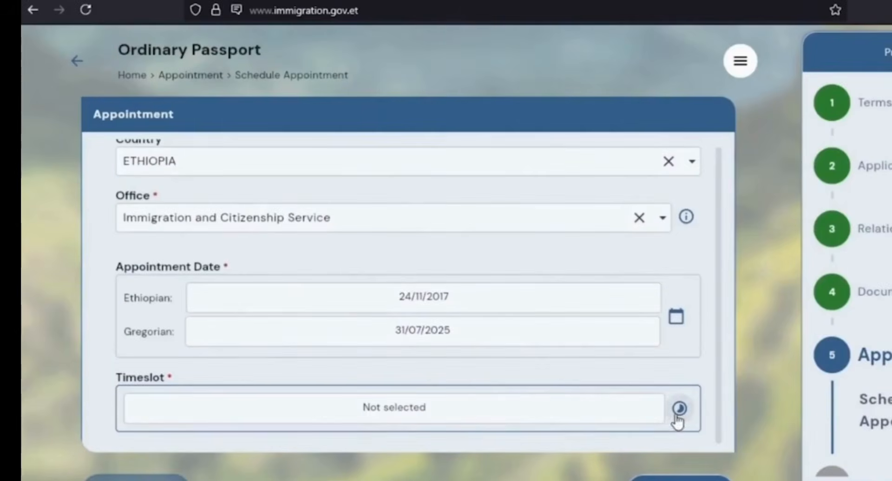
pyautogui.click(678, 409)
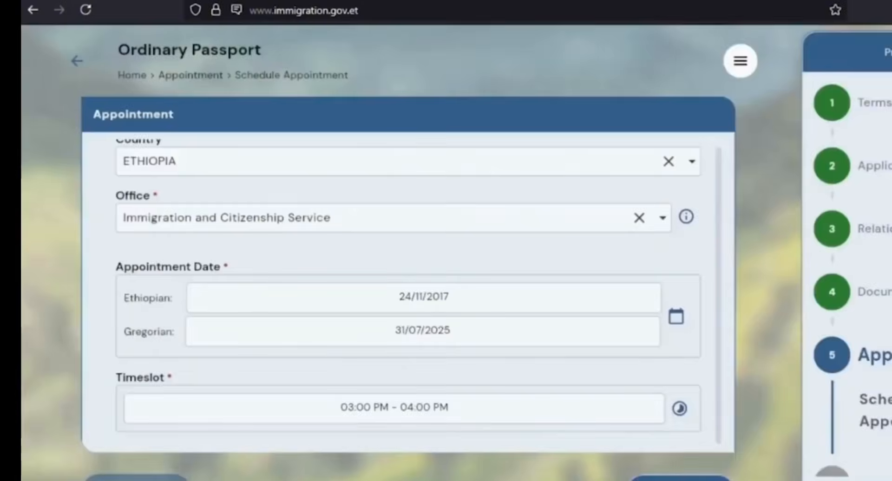
pyautogui.click(680, 478)
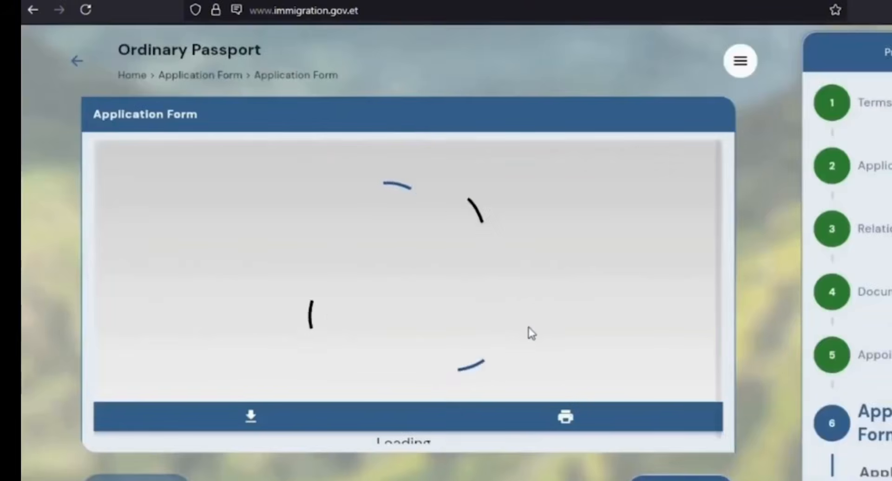
# Step: Download the generated application form and continue to the BIRR 20000.00 payment step
pyautogui.scroll(5, 467, 276)
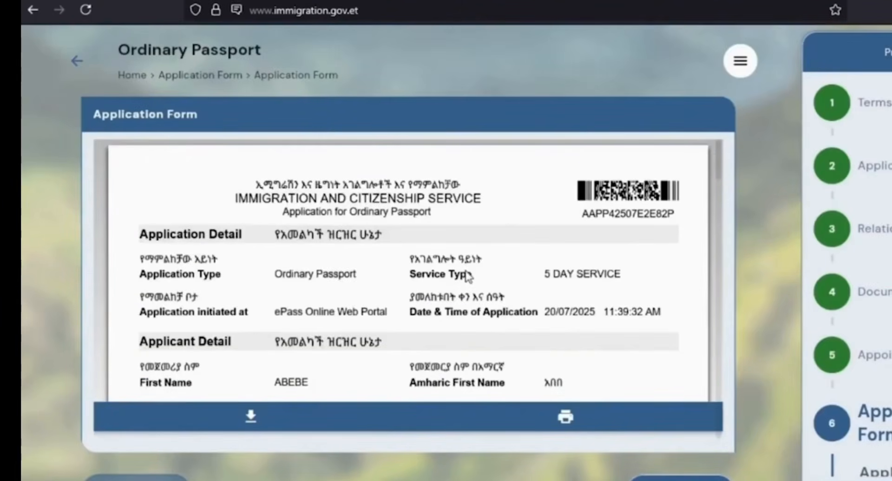
pyautogui.click(253, 416)
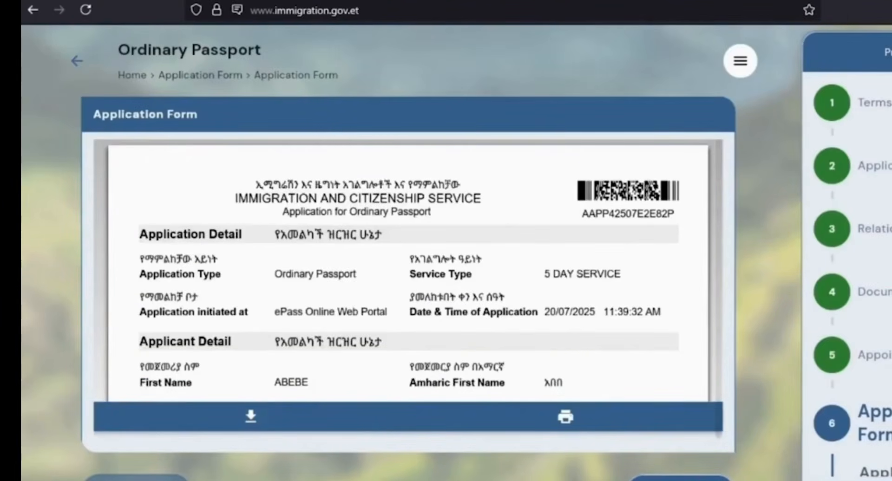
pyautogui.click(683, 478)
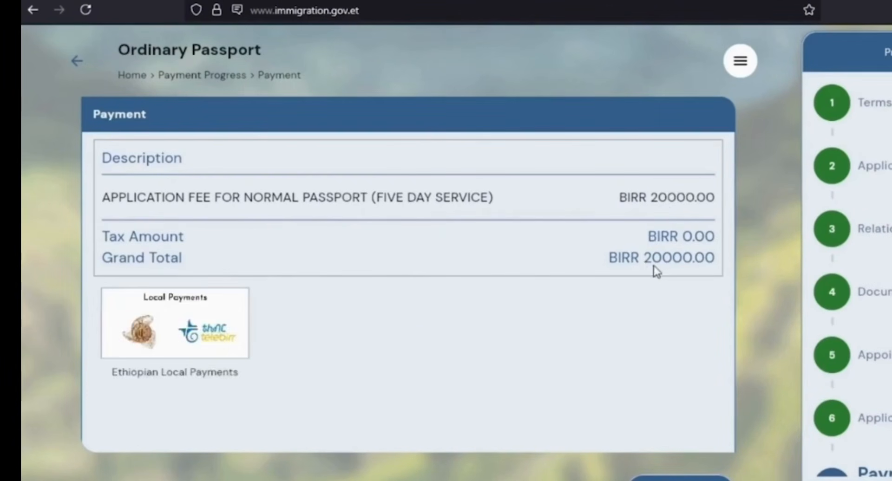
# Step: Pay through Ethiopian Local Payments, selecting CBE Mobile on the gateway to show its instructions
pyautogui.click(144, 318)
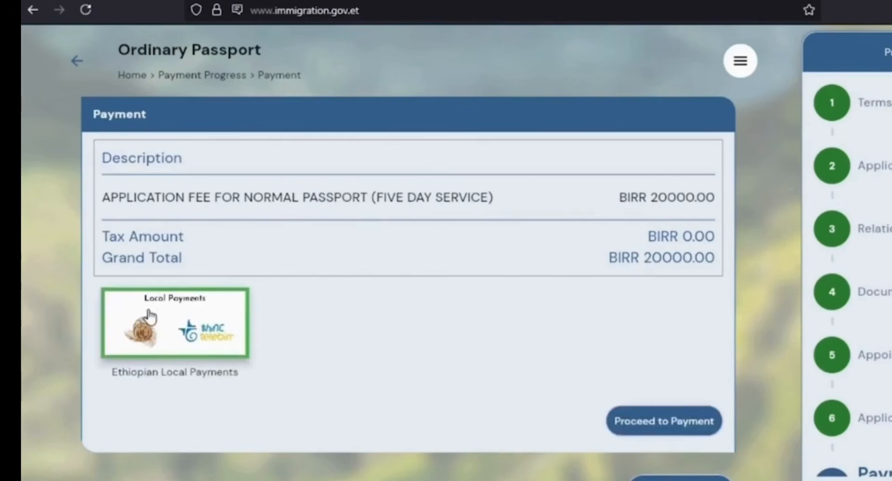
pyautogui.click(652, 422)
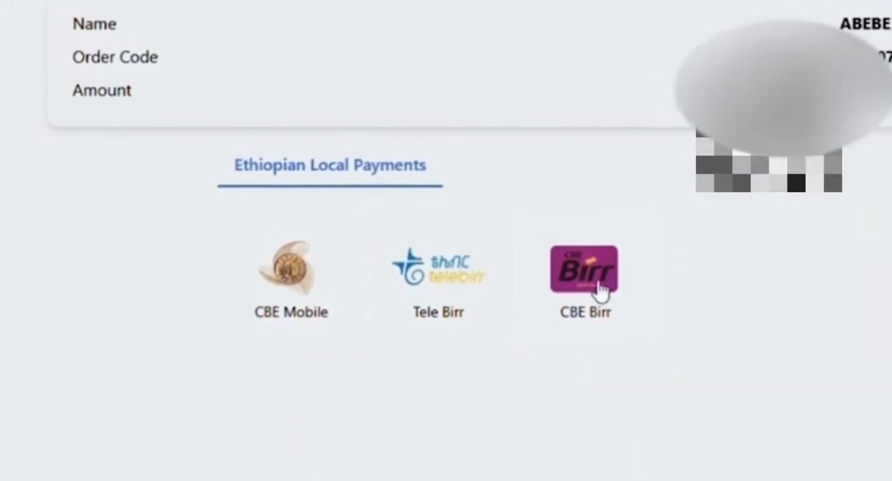
pyautogui.click(290, 278)
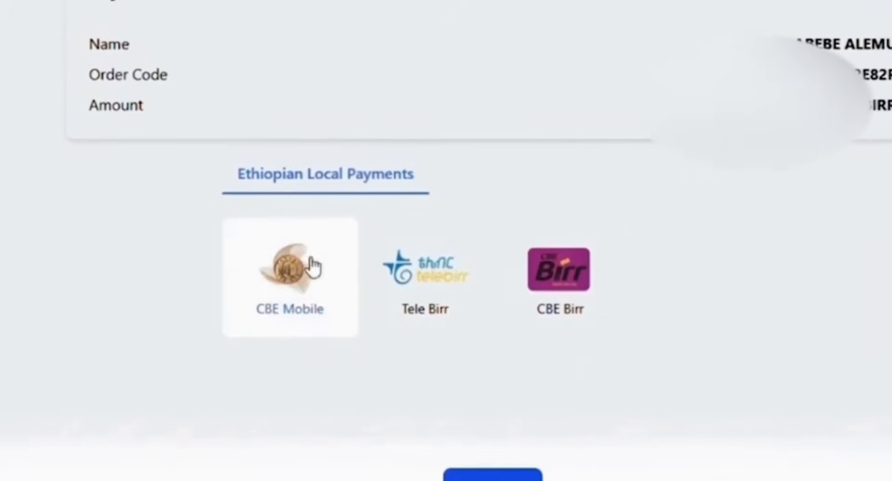
pyautogui.click(425, 269)
pyautogui.click(557, 269)
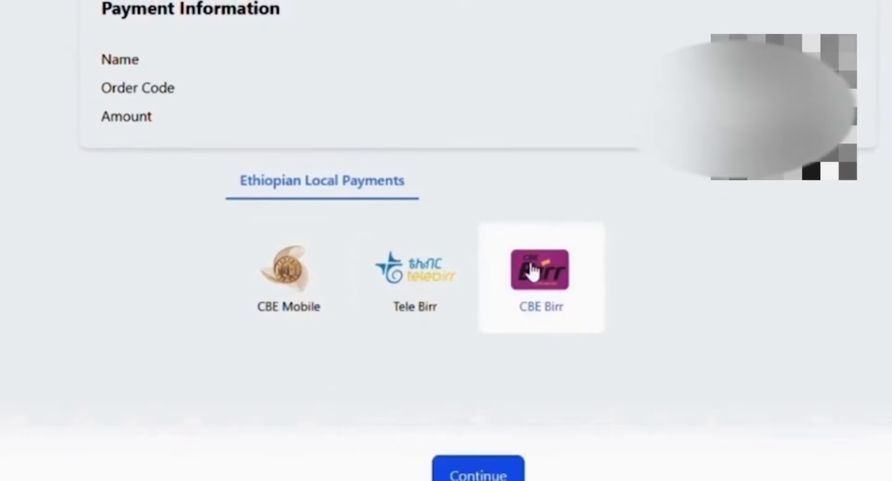
pyautogui.click(307, 278)
pyautogui.click(472, 459)
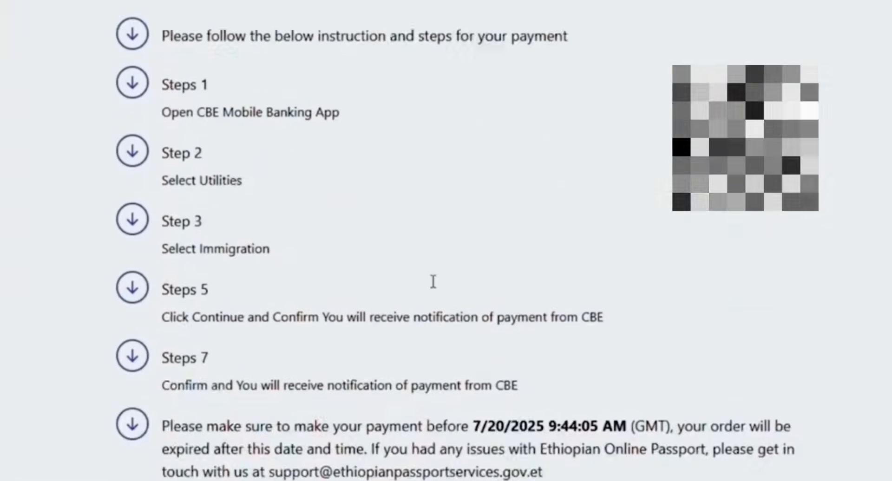
pyautogui.scroll(7, 433, 281)
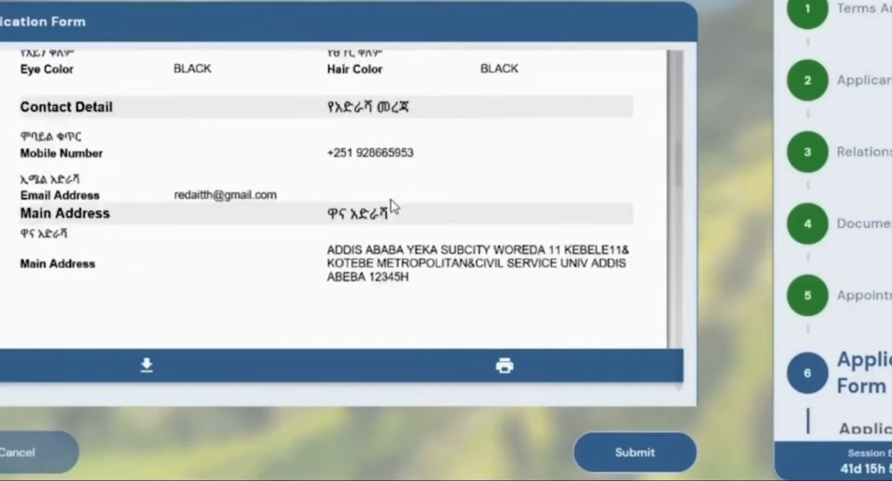
pyautogui.scroll(10, 392, 205)
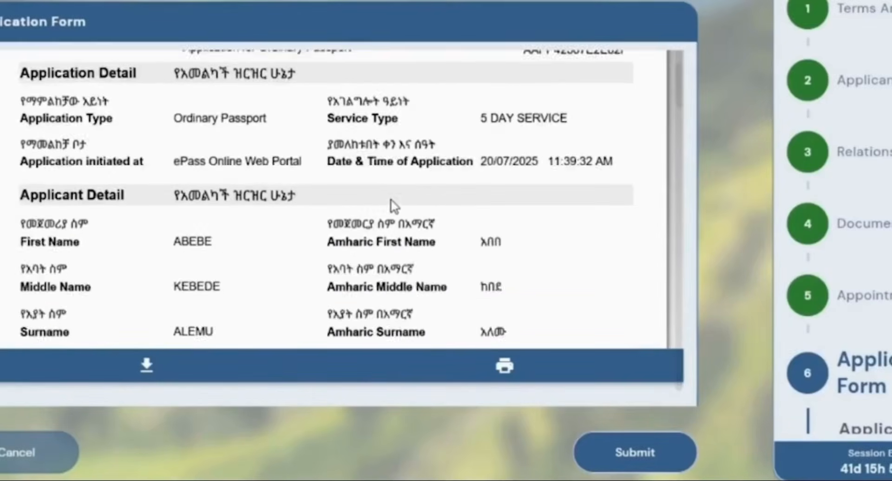